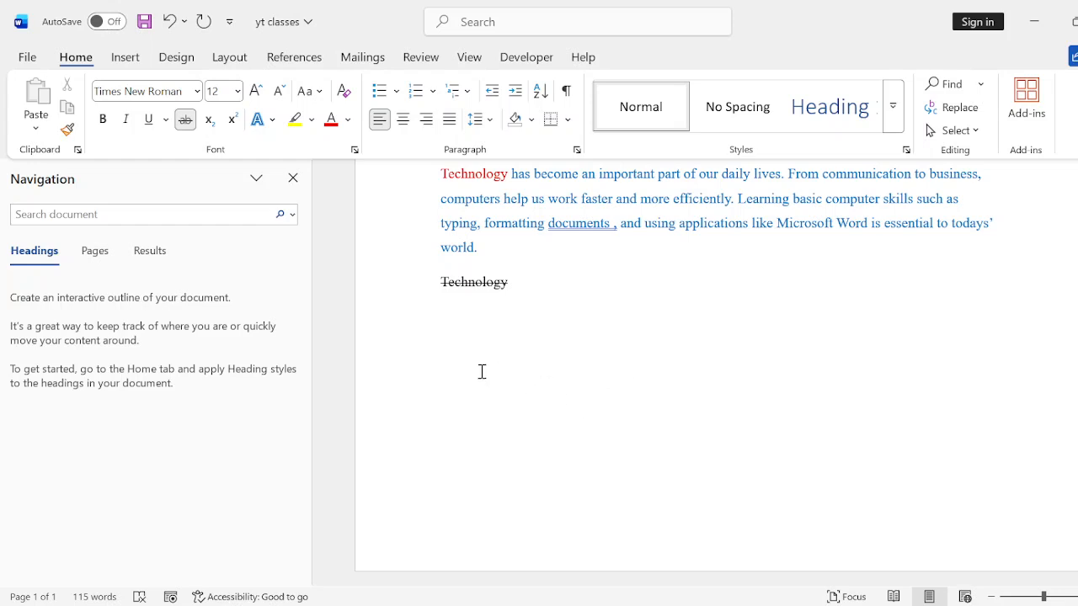
Insert a two-by-two table below the struck-through word and enter "Fruit" in its first cell without strikethrough
click(125, 59)
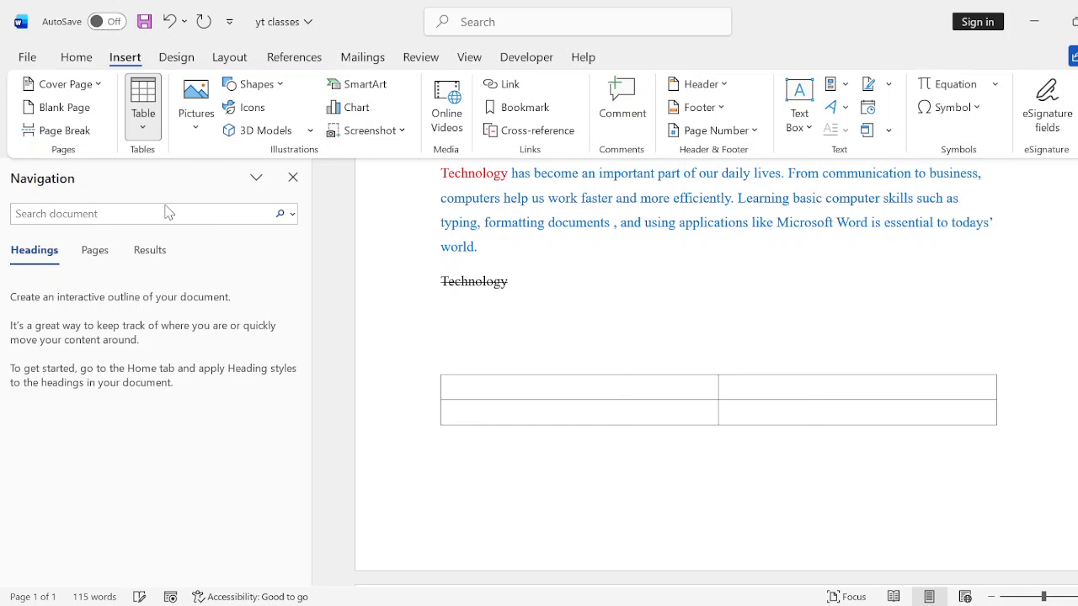
click(165, 212)
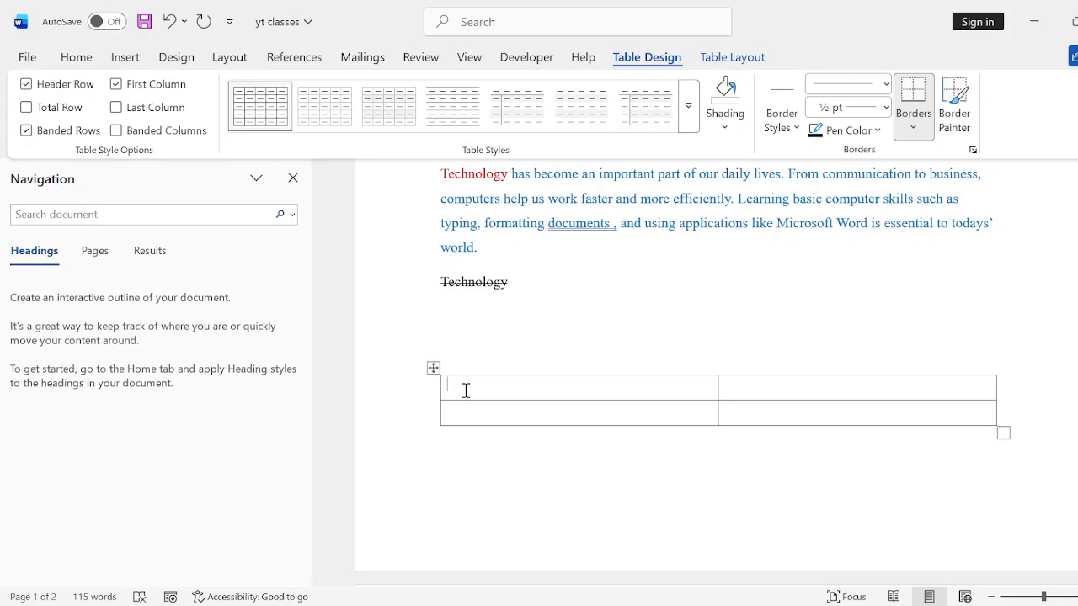
text(Fruit)
drag(475, 384, 445, 385)
click(76, 56)
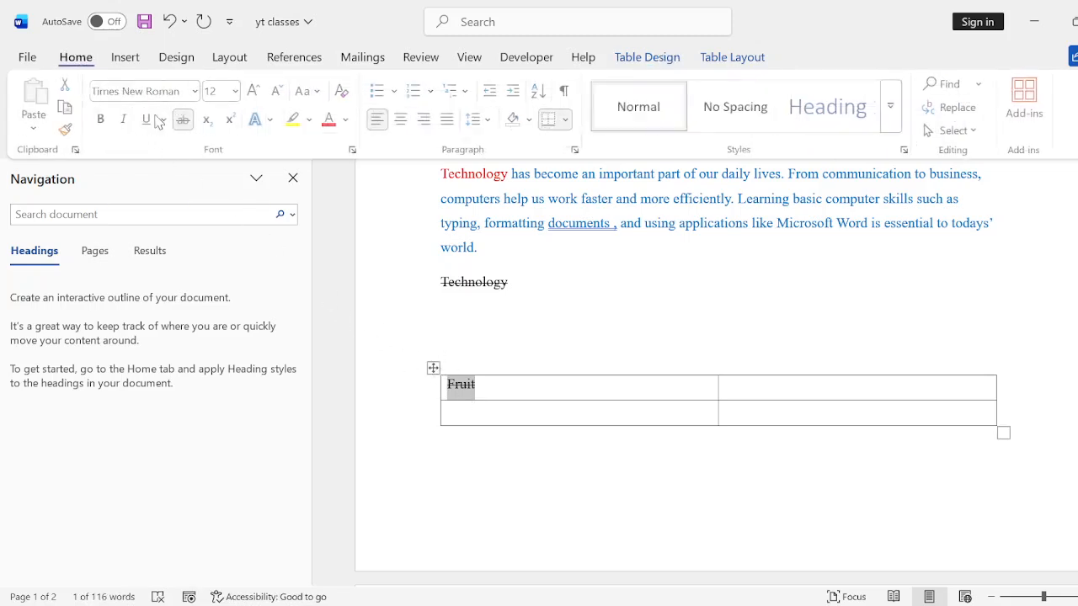
click(183, 119)
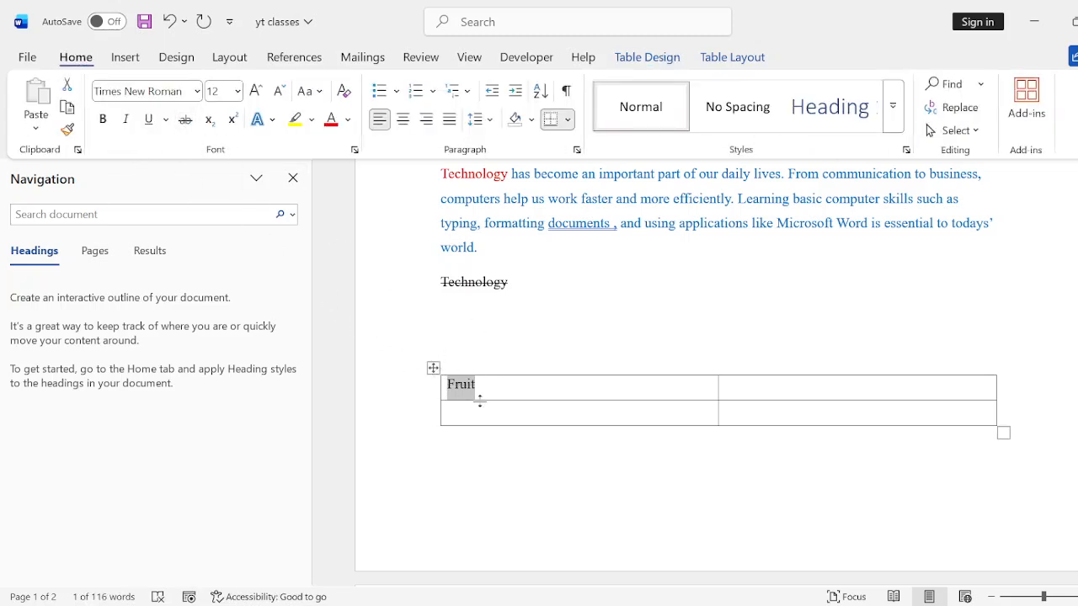
click(508, 385)
Enter "Amount" as the second column's header and remove its strikethrough
click(769, 385)
text(Amount)
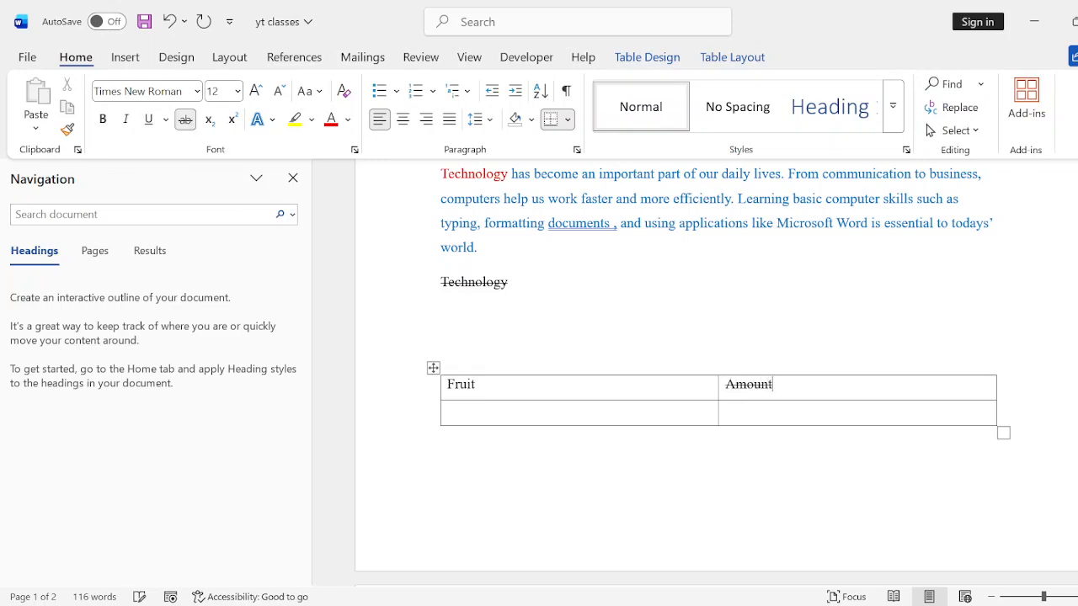
triple_click(762, 386)
click(186, 119)
Enter "Mangoes" in the first cell of the second row and remove its strikethrough
click(470, 415)
text(Mangoes)
click(185, 118)
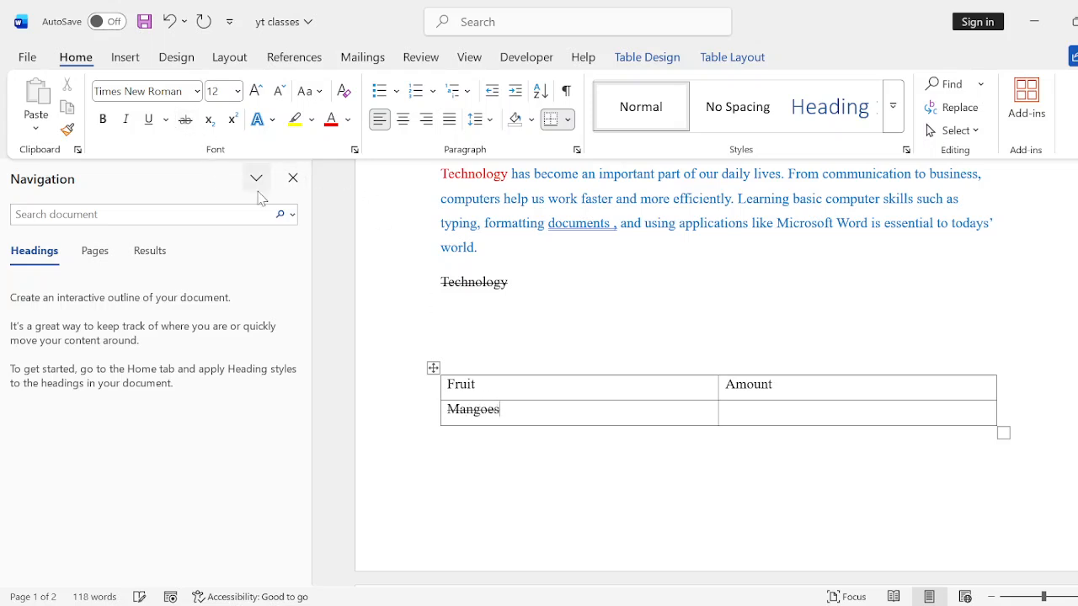
triple_click(479, 417)
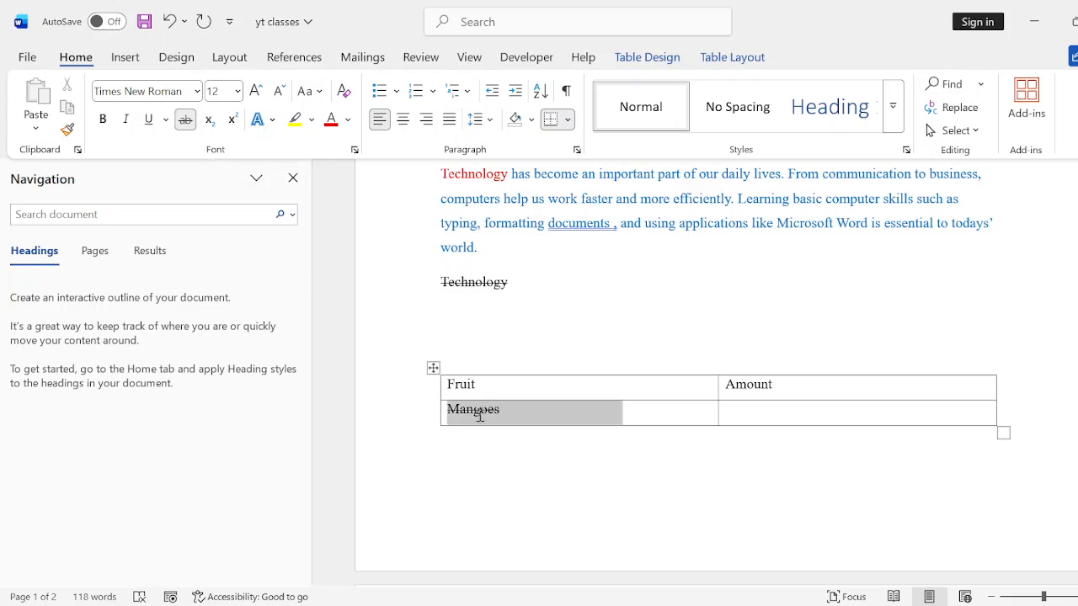
click(185, 119)
Enter 50 as the amount for Mangoes, with strikethrough turned off
click(776, 411)
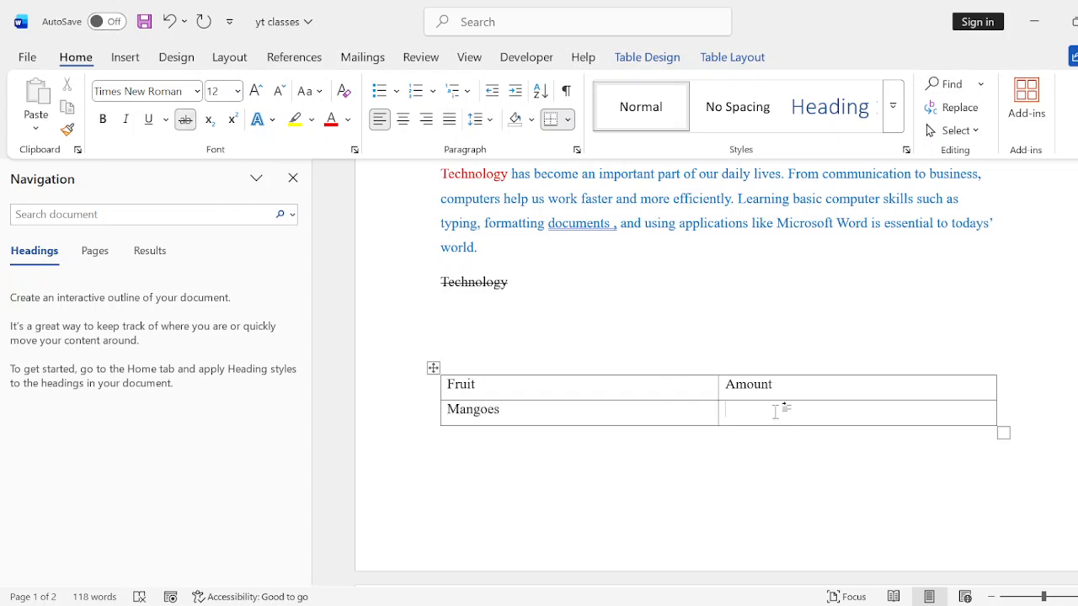
text(50)
key(BackSpace)
click(185, 118)
text(50)
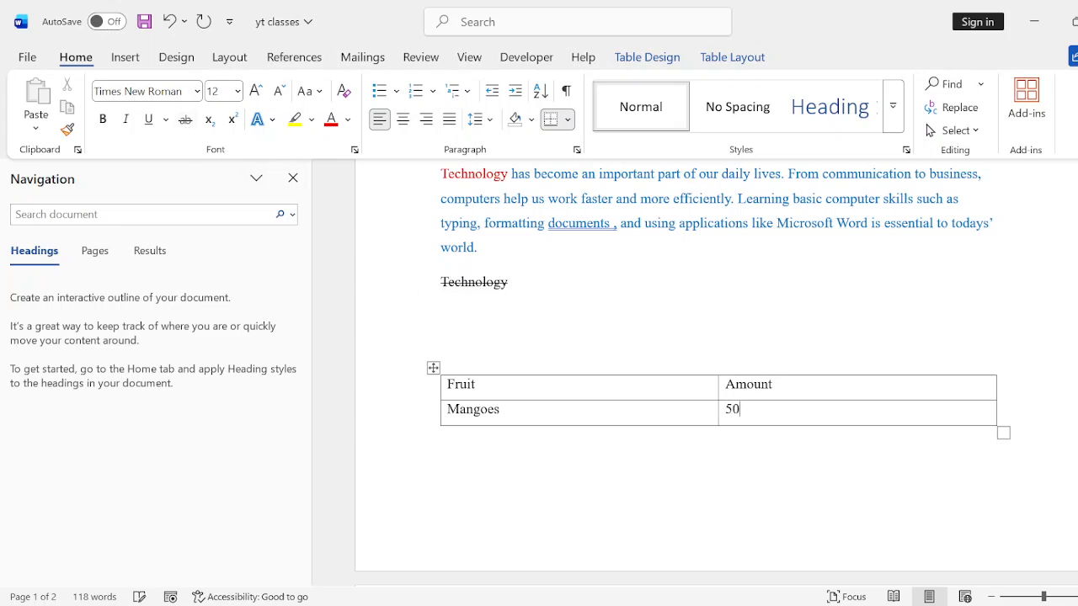
Add a table row below Mangoes with "Orange" and 40, and extend the second header to "Amount($)"
mouse_move(436, 435)
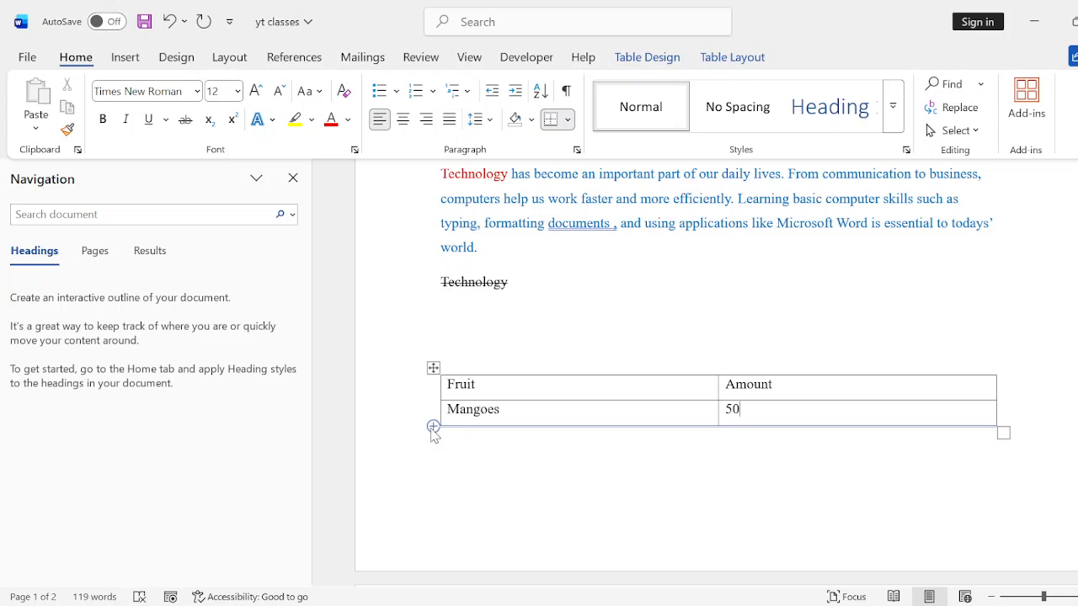
click(434, 427)
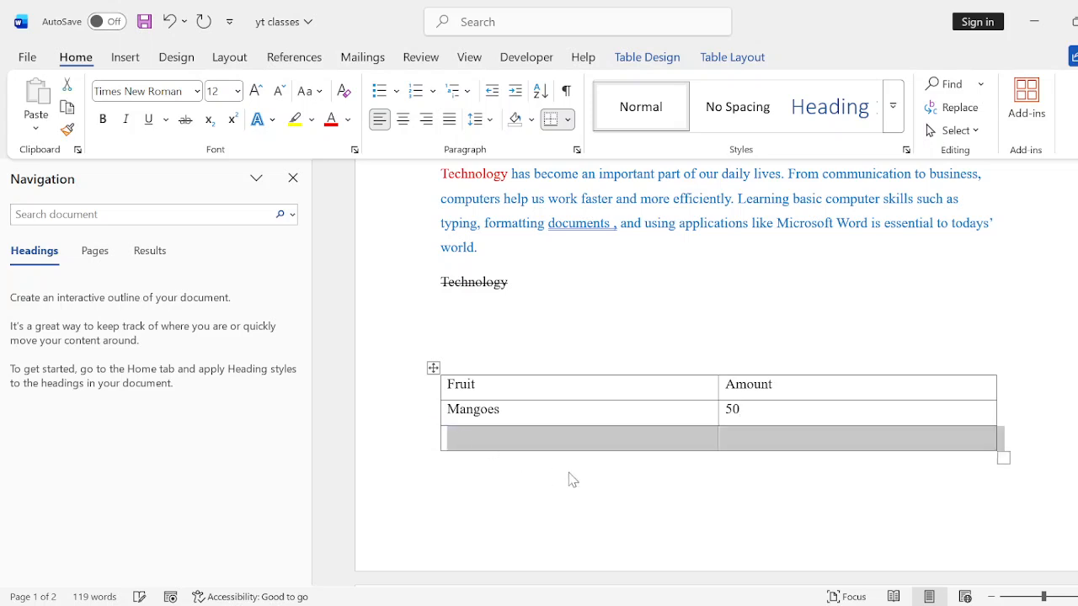
click(812, 436)
click(591, 439)
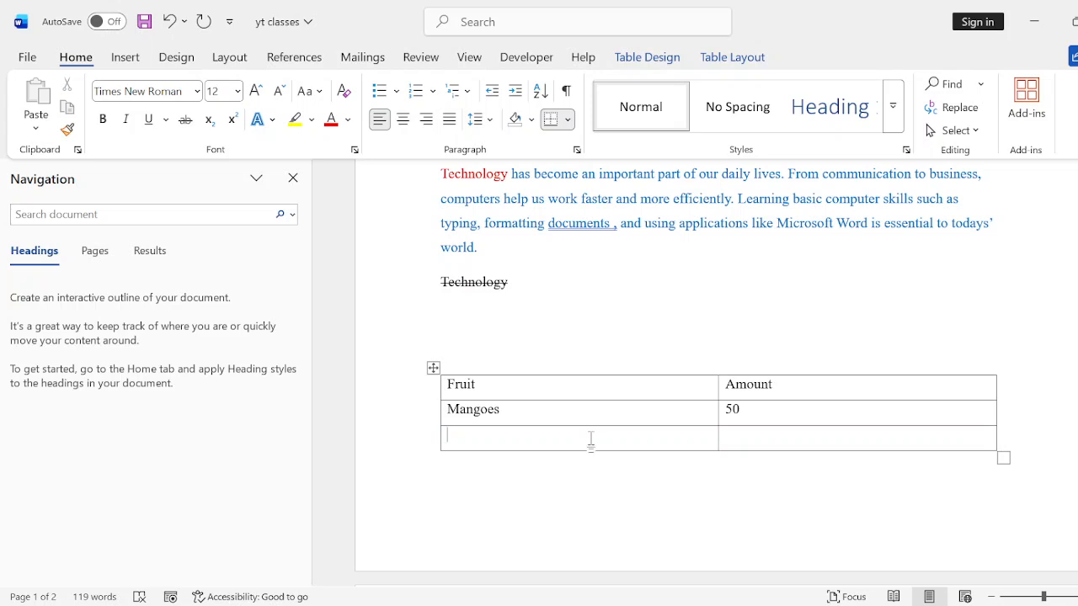
text(Orange)
click(746, 439)
text(40)
click(774, 384)
text(($))
Add a table row below Orange containing "Bananas" and the amount 20
mouse_move(436, 457)
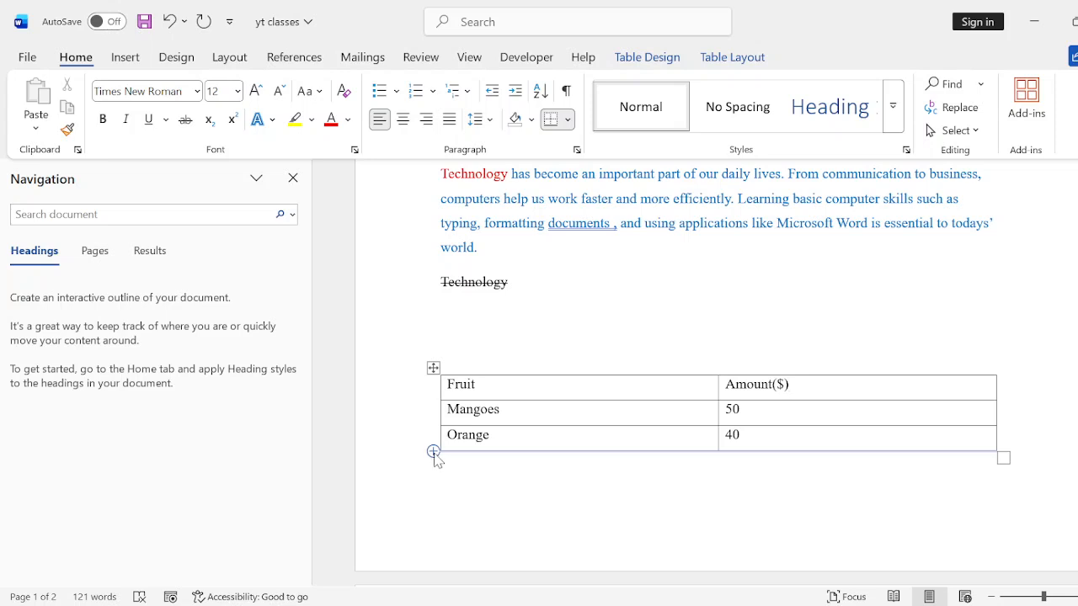
click(433, 453)
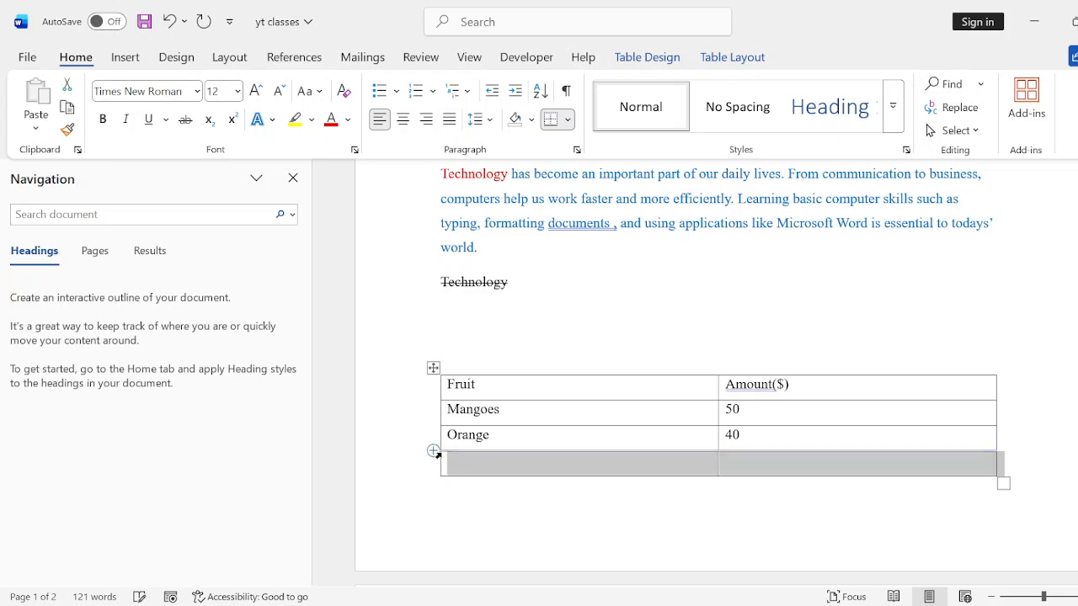
click(469, 467)
text(Bananas)
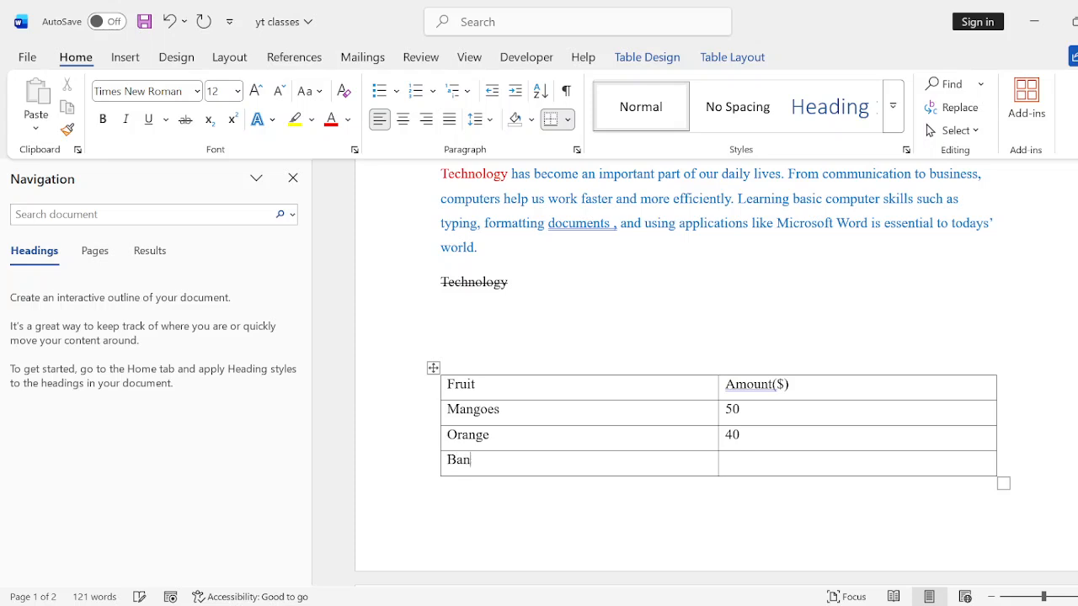
click(759, 469)
text(20)
Color the header texts "Fruit" and "Amount($)" red
drag(478, 384, 446, 384)
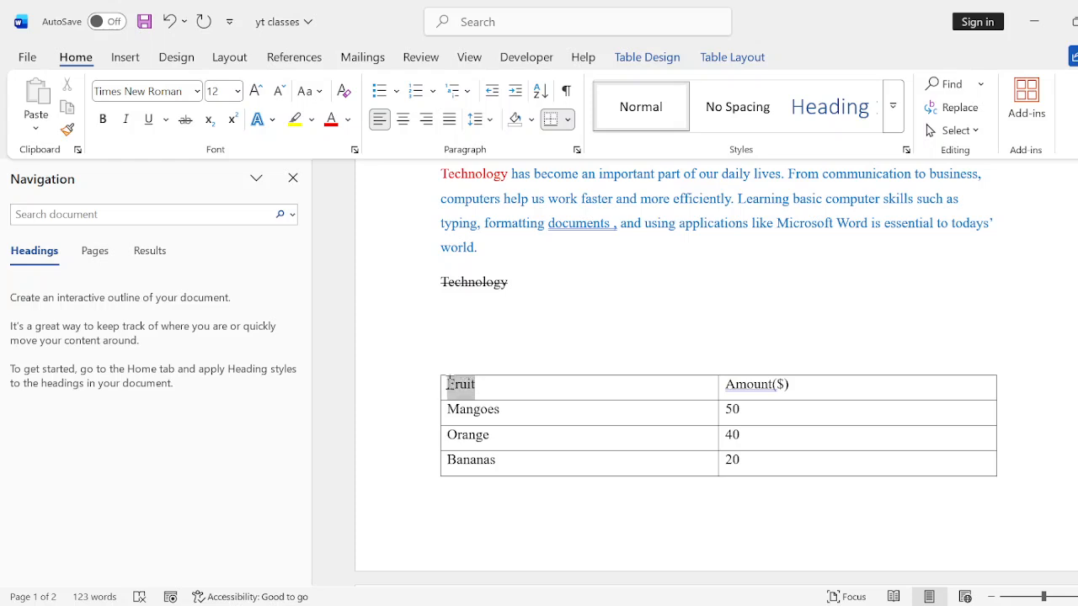
click(334, 120)
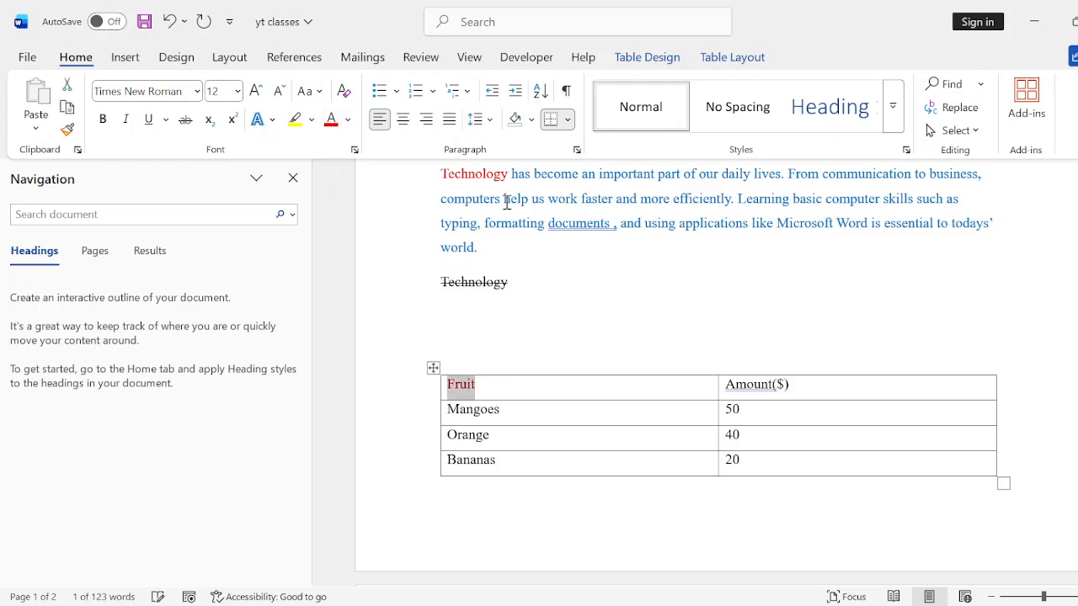
click(799, 384)
drag(791, 385, 724, 384)
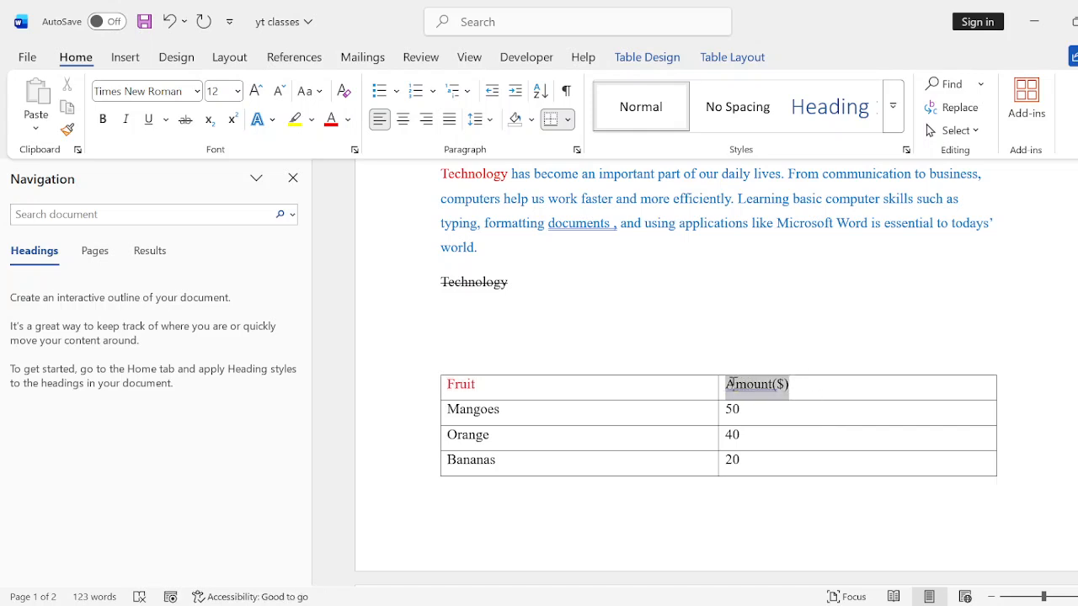
click(332, 121)
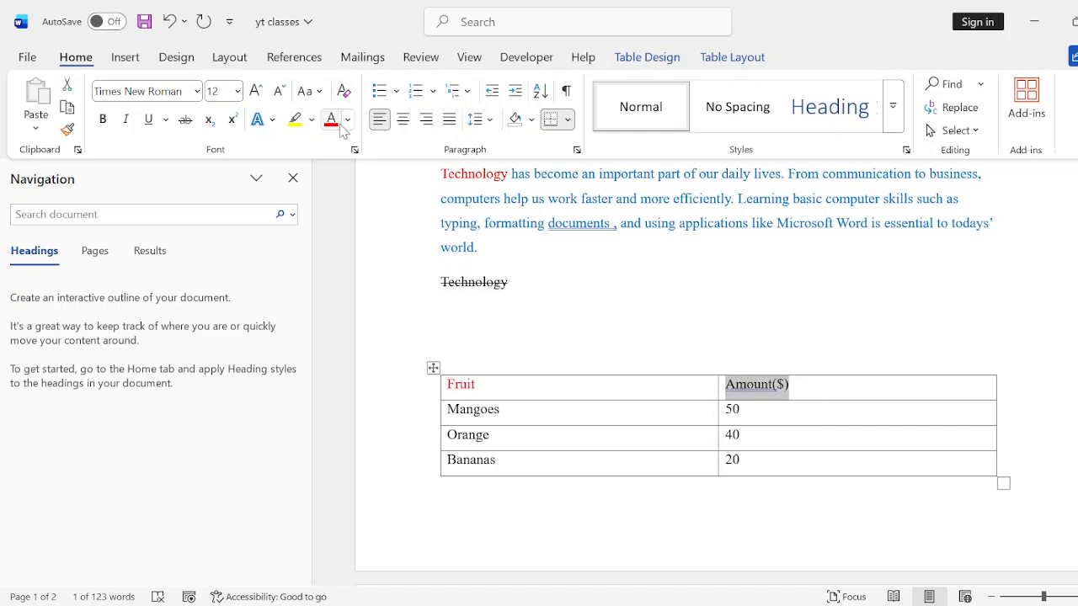
click(539, 390)
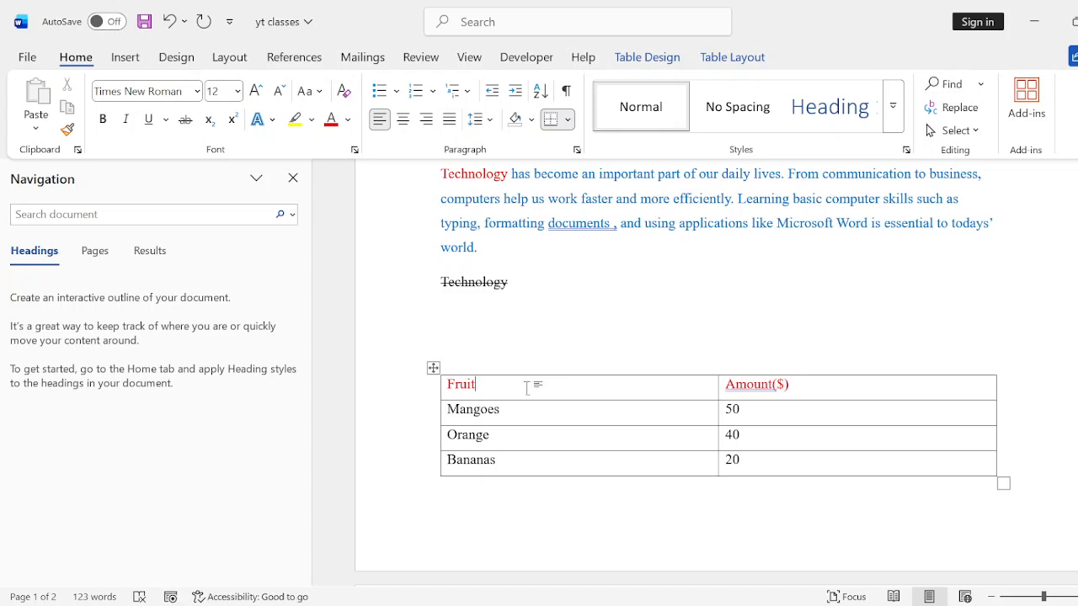
Shade both cells of the table's header row blue
triple_click(527, 387)
click(530, 392)
drag(446, 386, 849, 390)
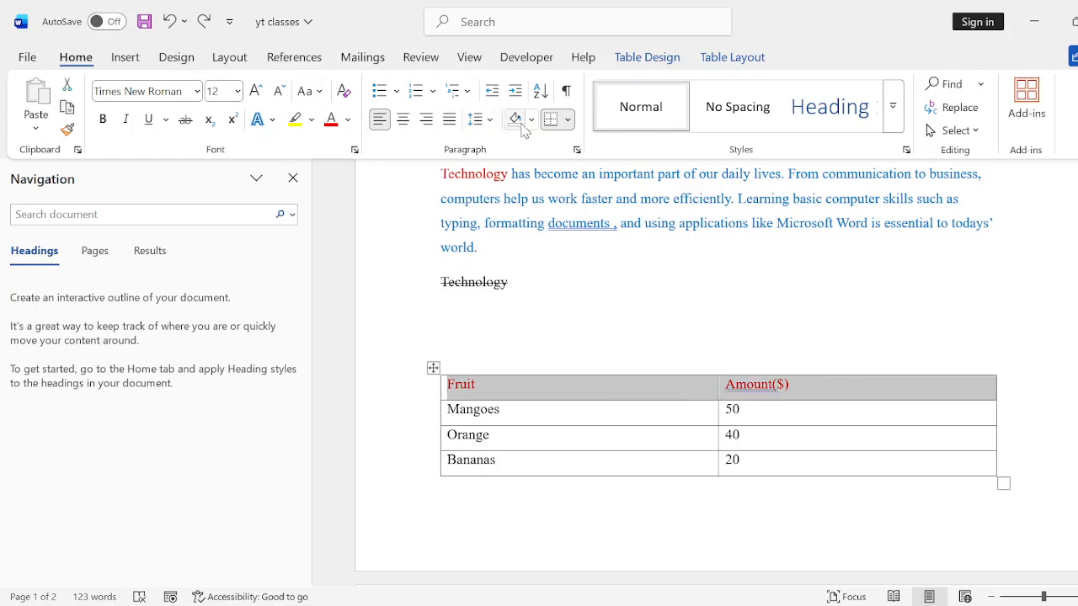
click(624, 276)
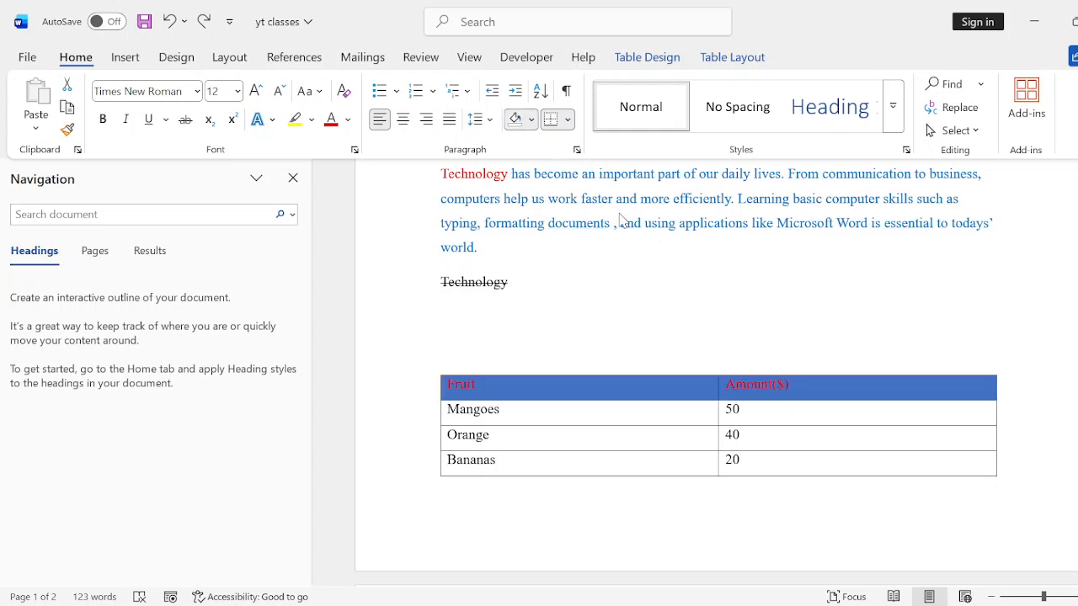
click(619, 220)
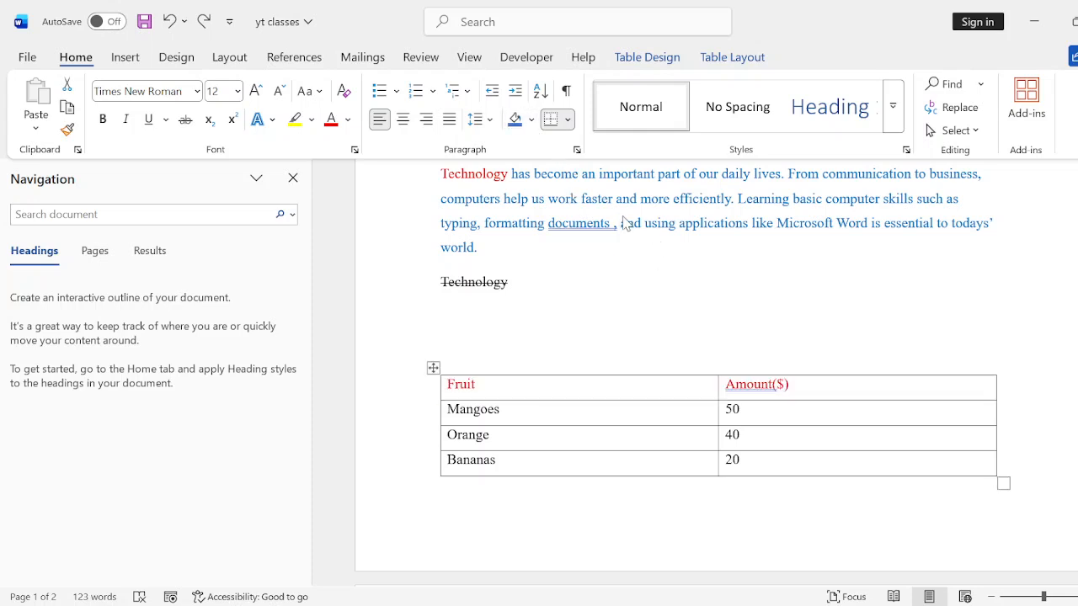
click(568, 391)
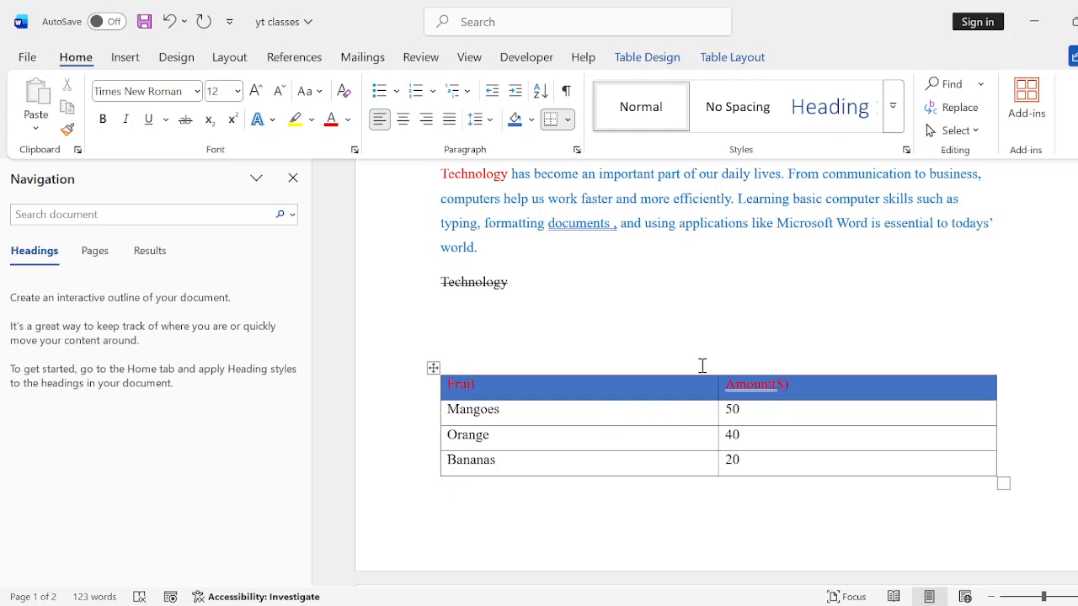
Insert the Air China Cargo airplane picture on the second page and scale it down to about 2.22" high by 2.97" wide
click(126, 59)
scroll(632, 416, down, 3)
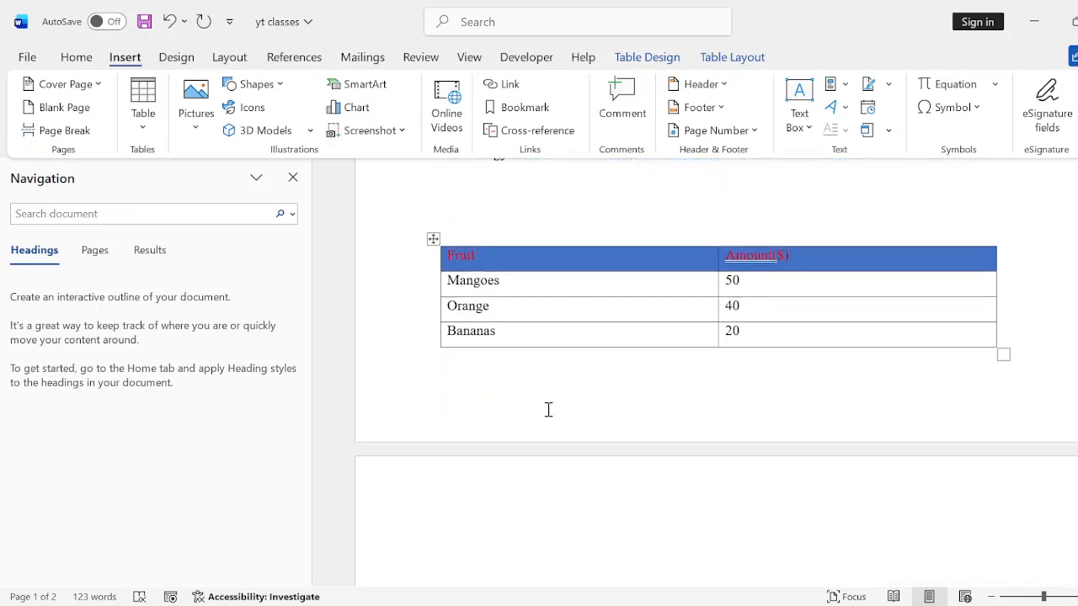
click(445, 468)
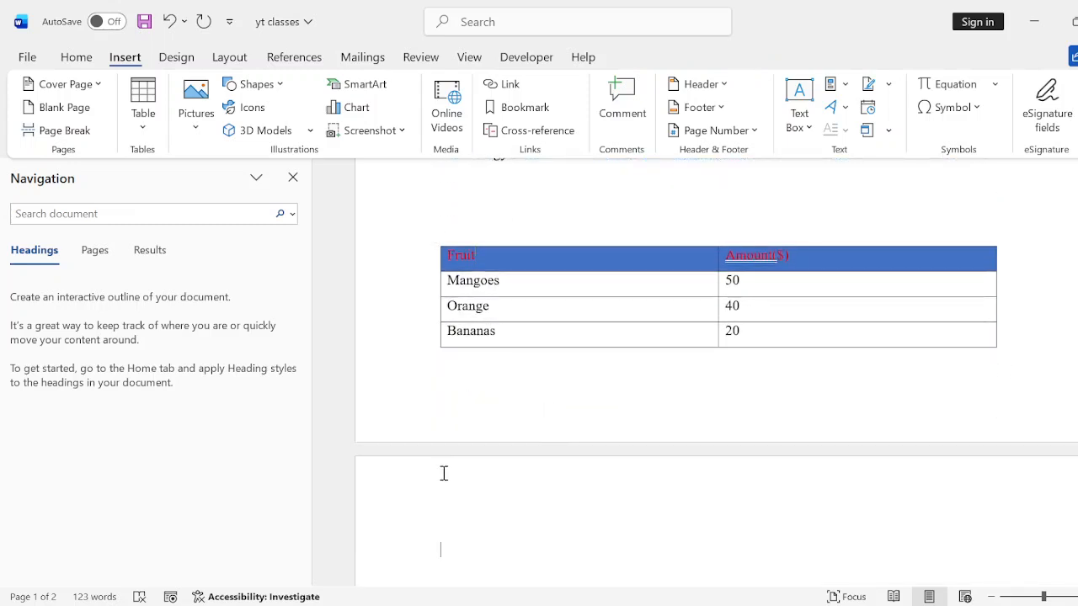
click(196, 133)
click(614, 481)
key(ctrl+v)
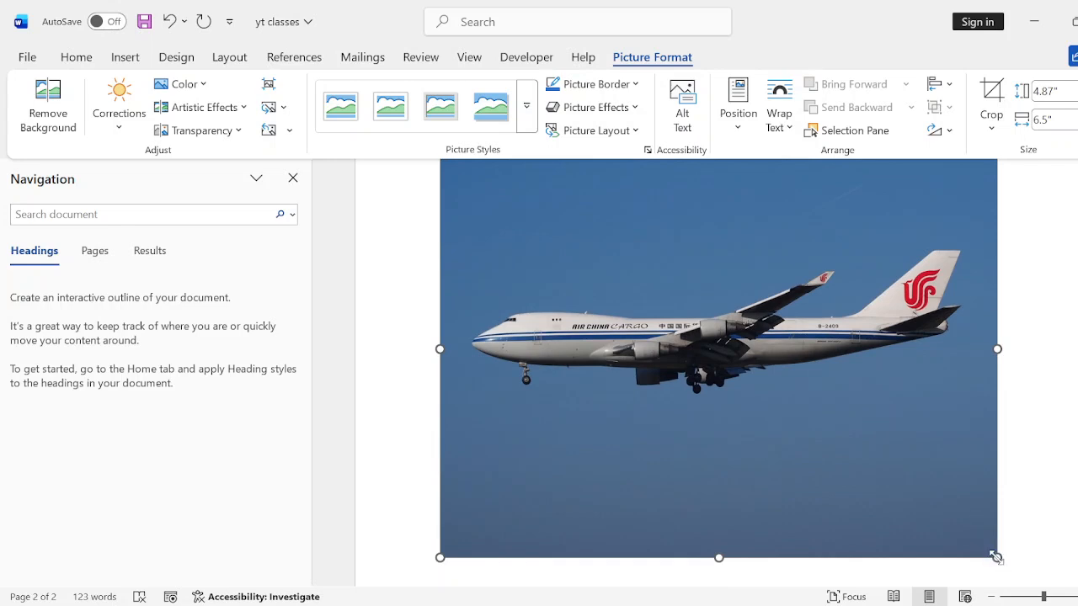
drag(997, 556, 697, 308)
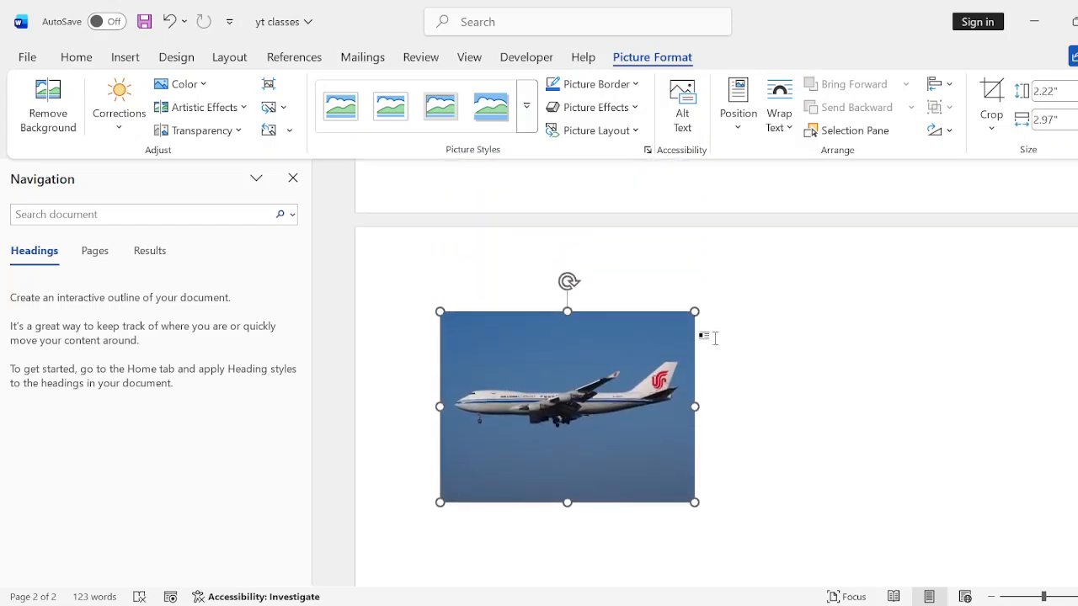
click(760, 468)
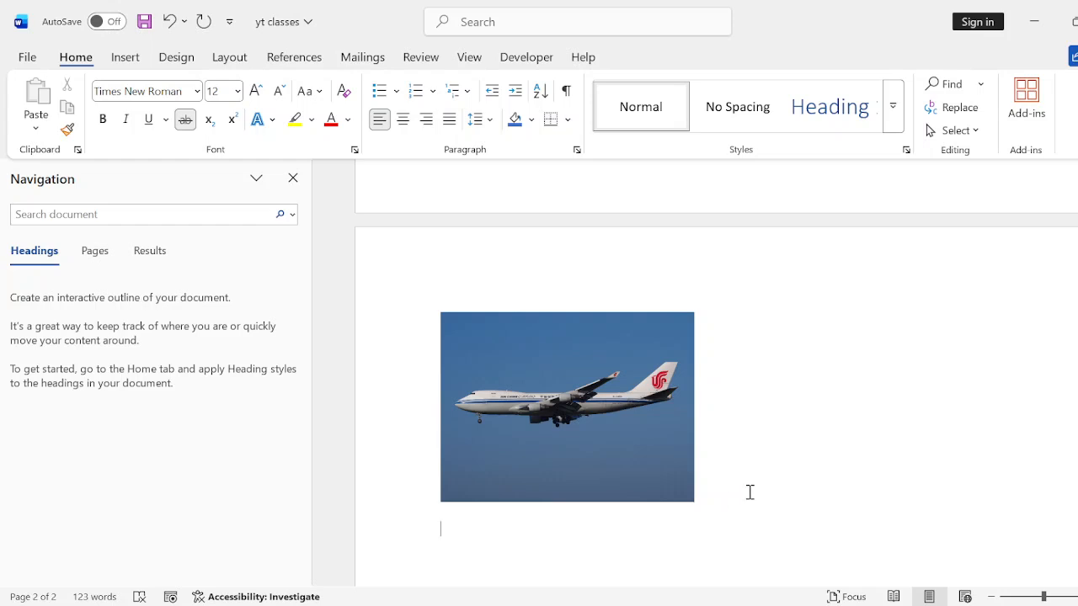
Enter the text "Ghhsghenn" below the airplane picture and remove its strikethrough
scroll(837, 433, down, 2)
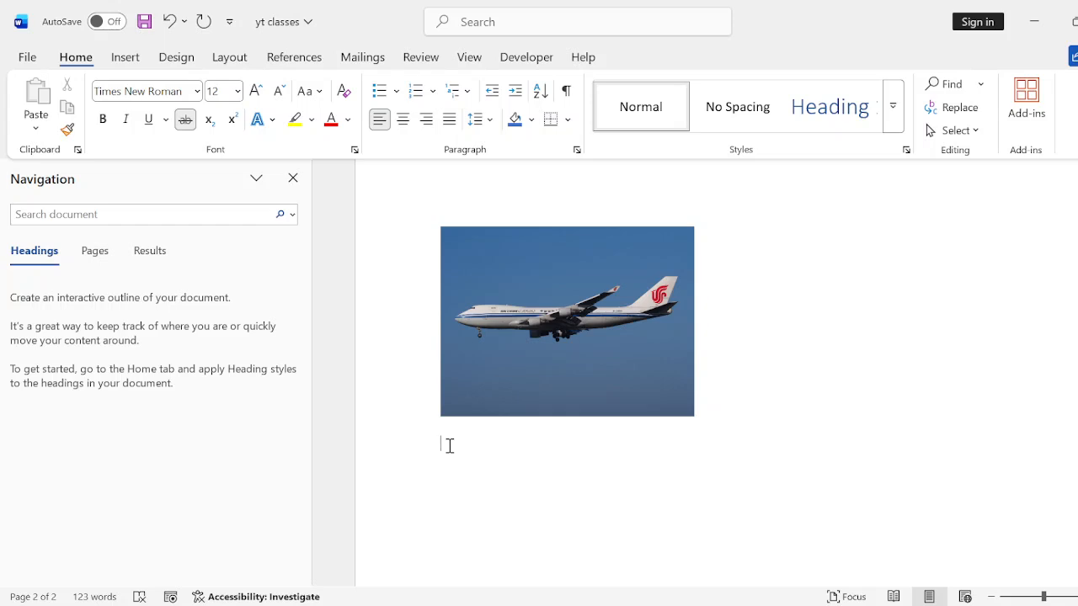
text(ghhsghenn)
click(418, 440)
click(184, 122)
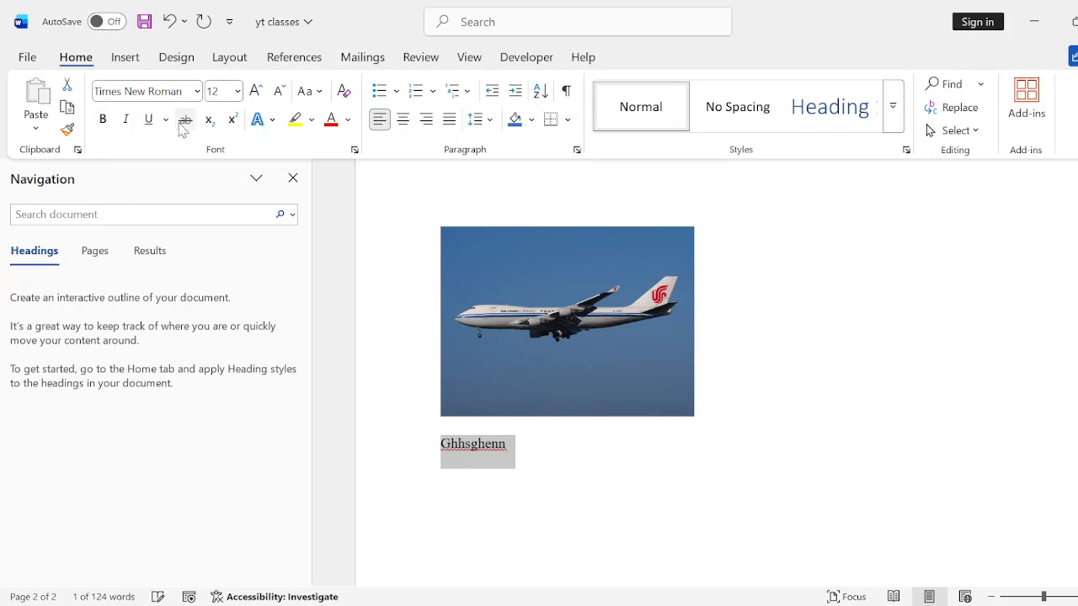
click(530, 443)
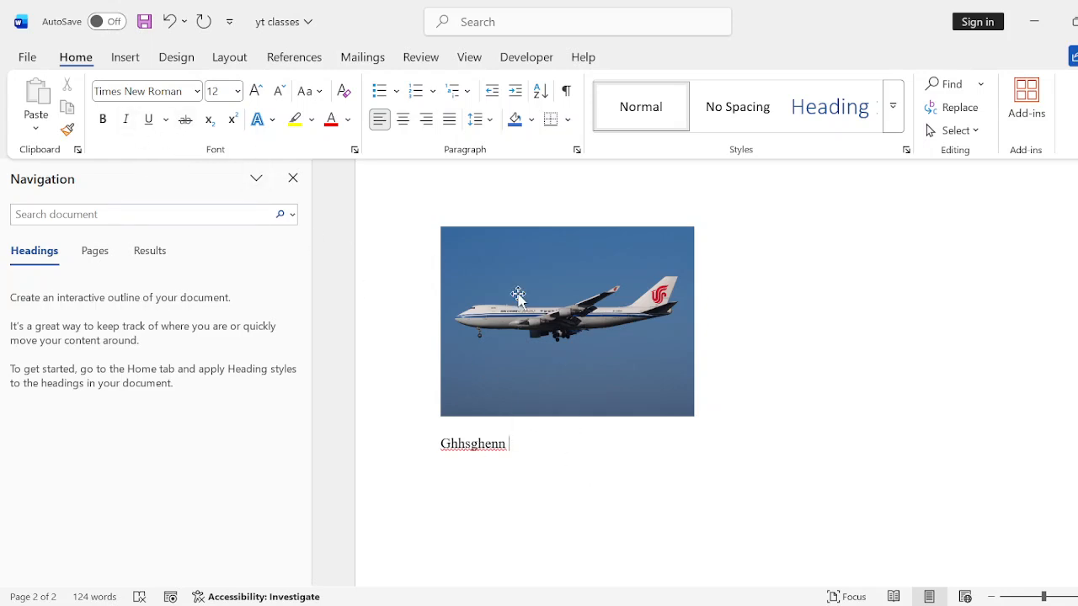
Leave blank space below "Ghhsghenn" and enter the text "Adding shapes" there
click(124, 58)
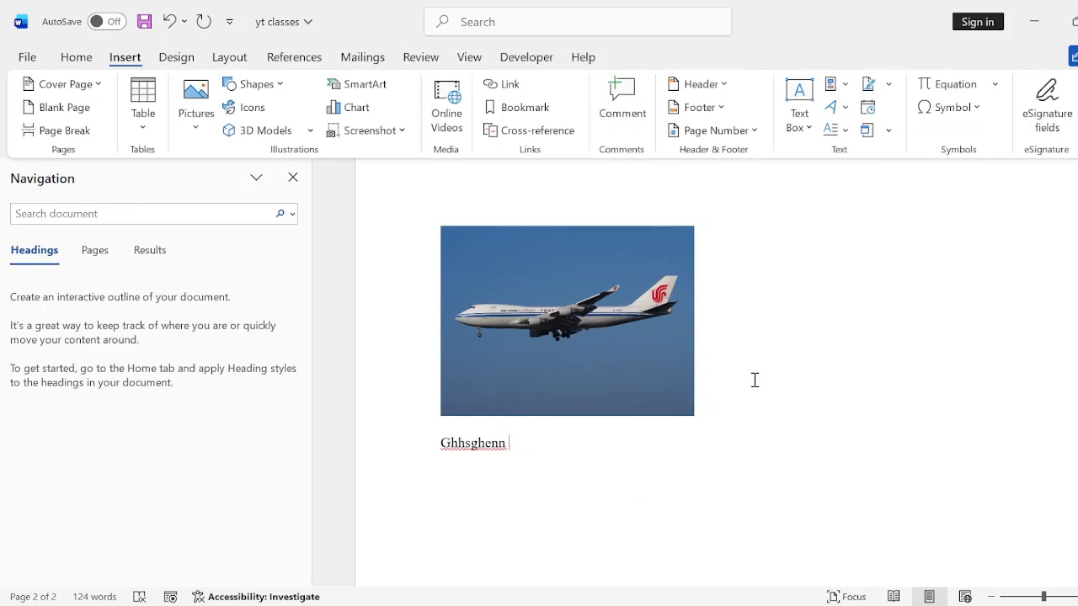
scroll(753, 379, down, 3)
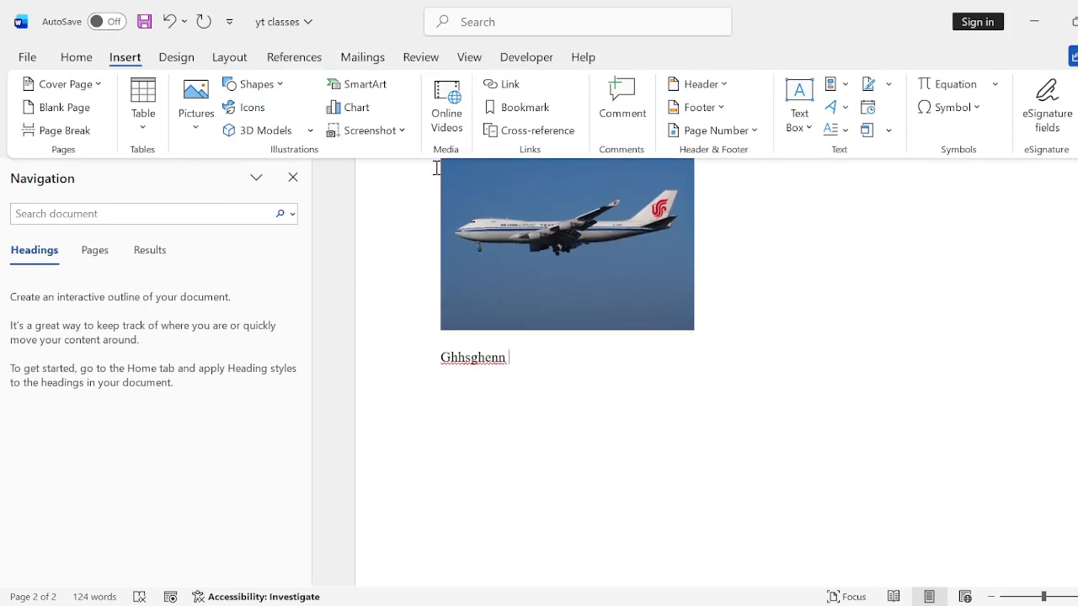
click(280, 87)
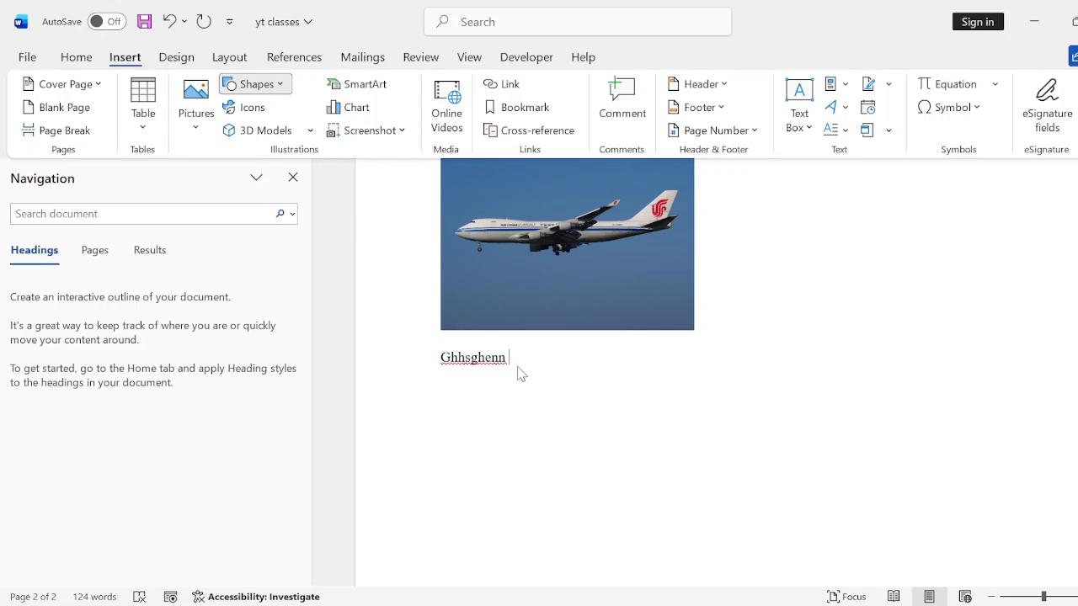
scroll(745, 364, down, 2)
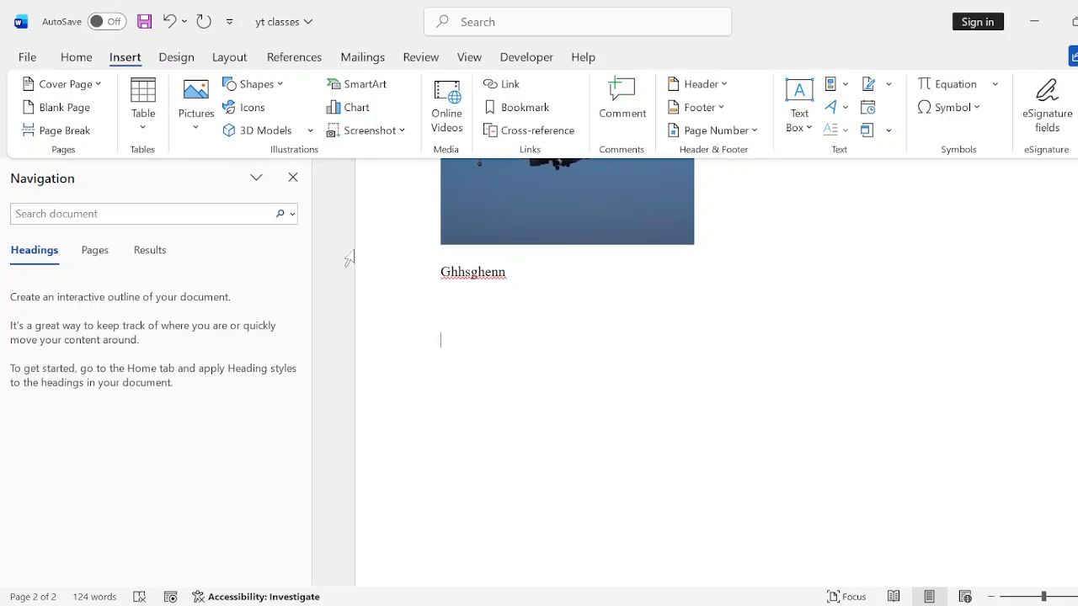
text(add)
text(ing shapes)
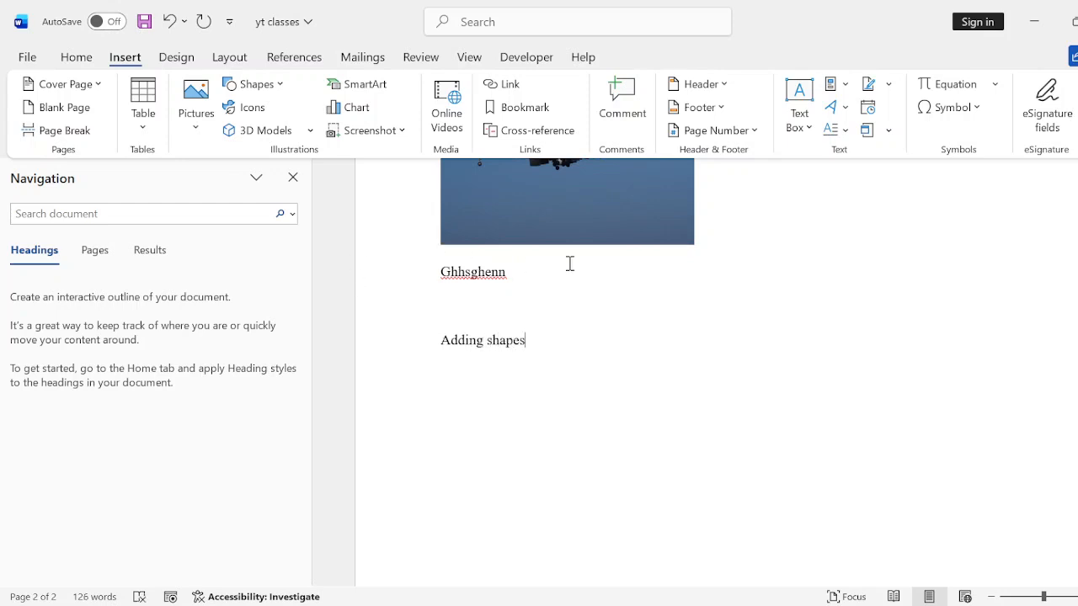
scroll(680, 272, up, 4)
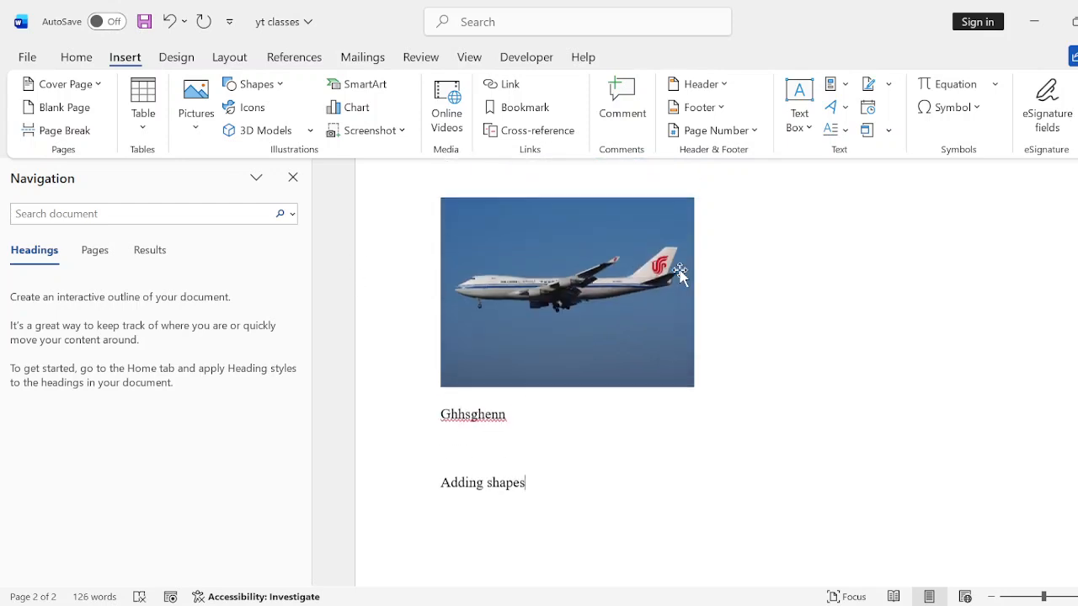
click(465, 228)
scroll(575, 217, up, 4)
click(462, 224)
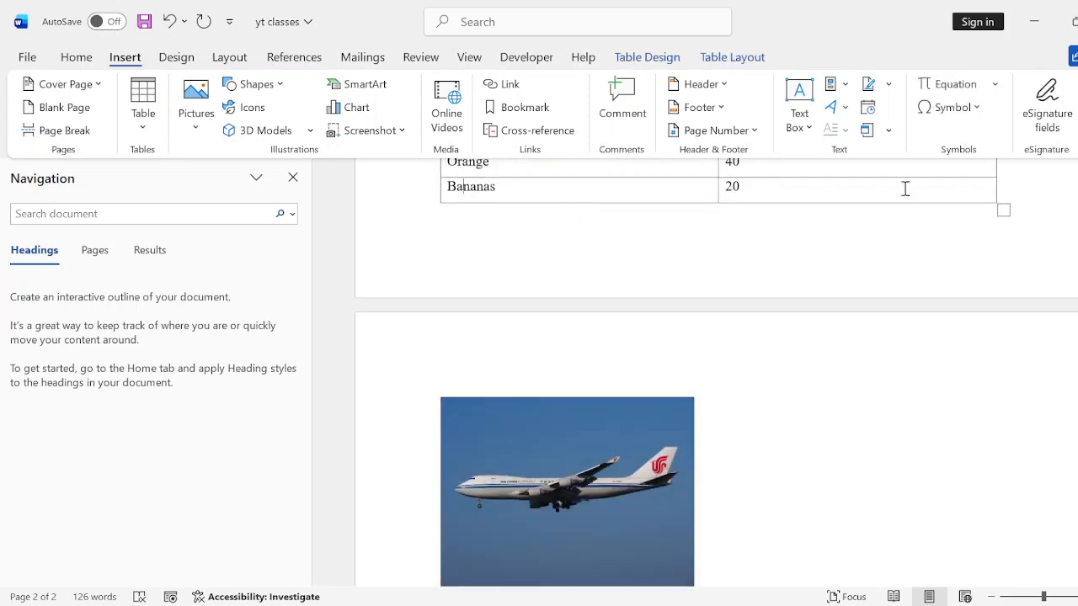
click(1009, 199)
key(Return)
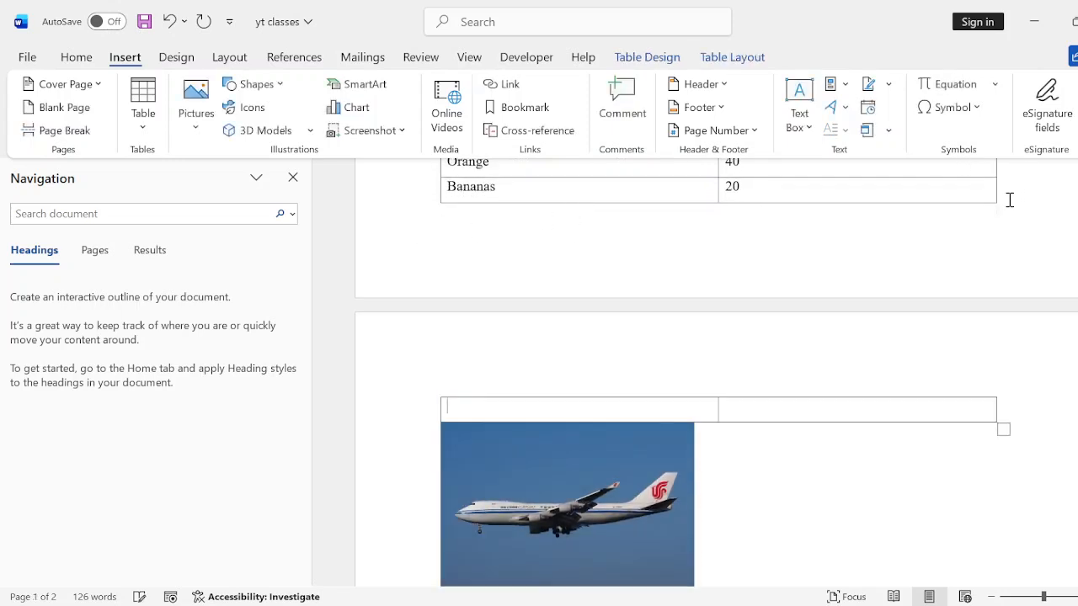
click(170, 21)
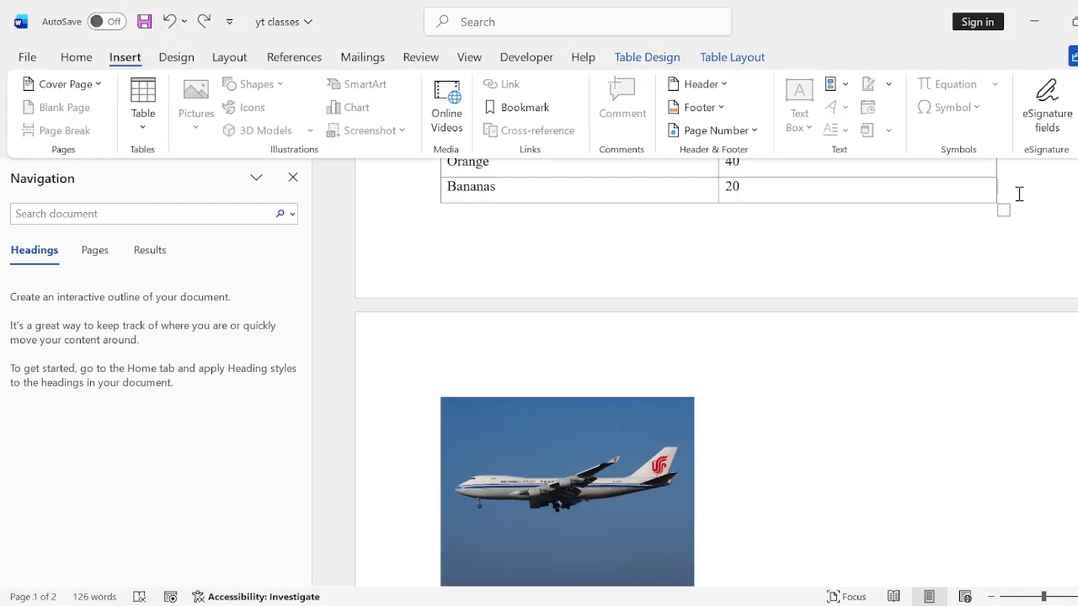
key(Return)
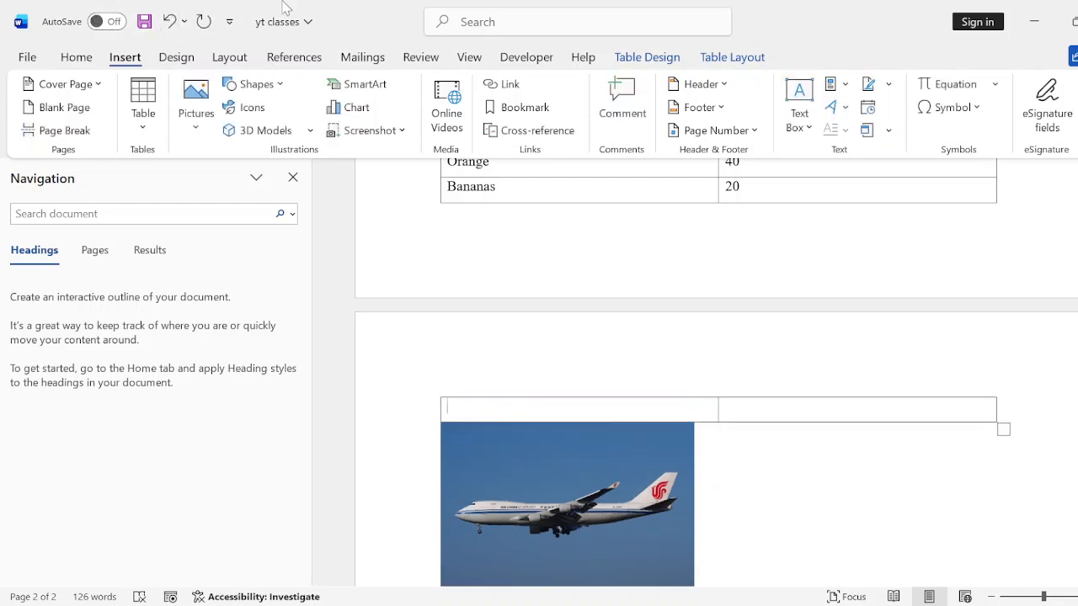
click(170, 22)
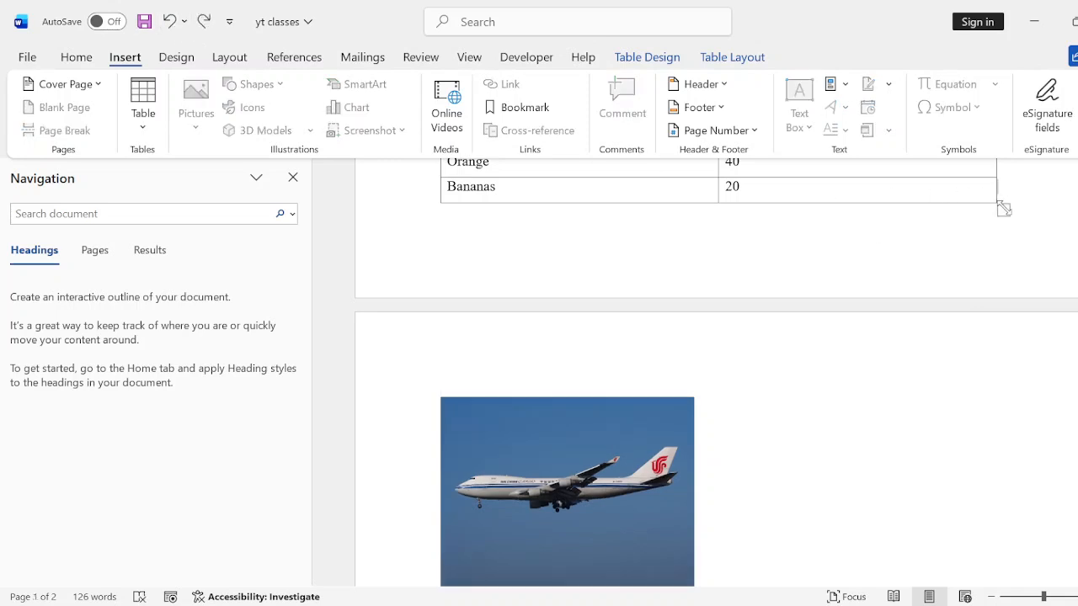
click(431, 237)
click(461, 363)
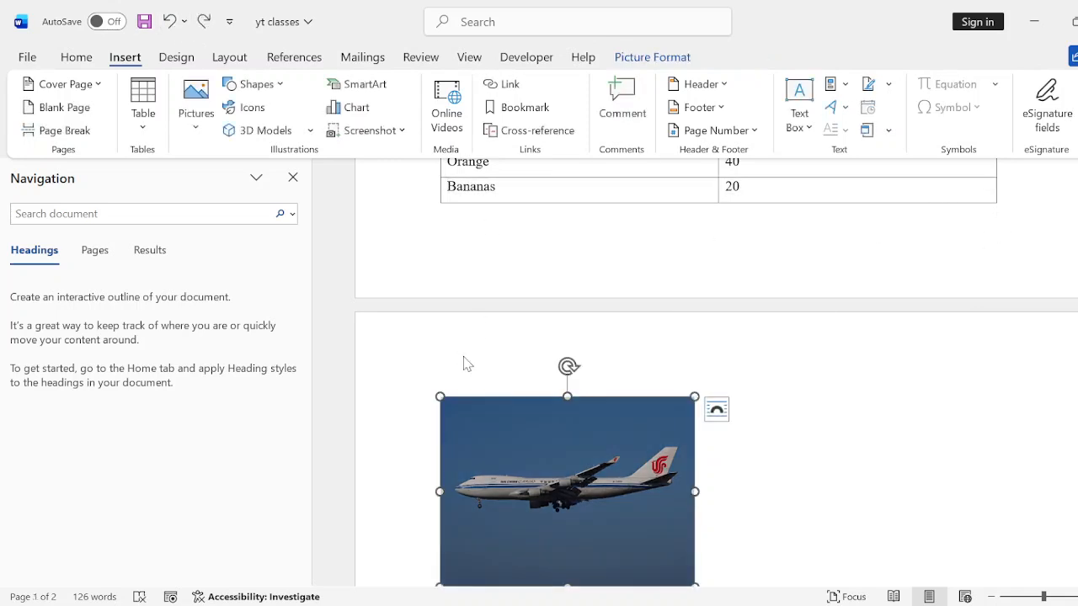
click(1008, 204)
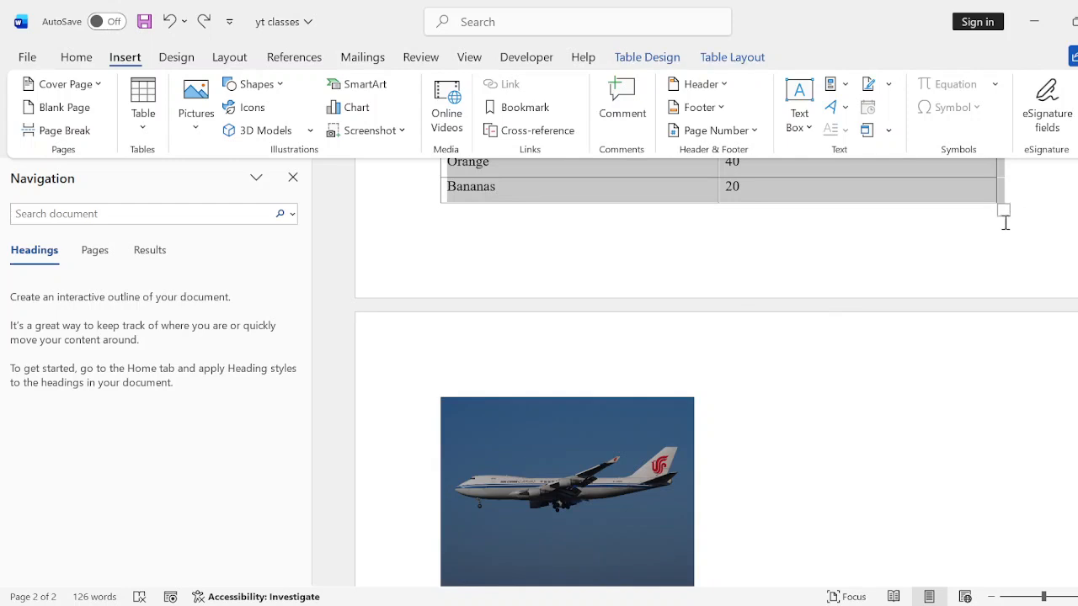
click(1004, 232)
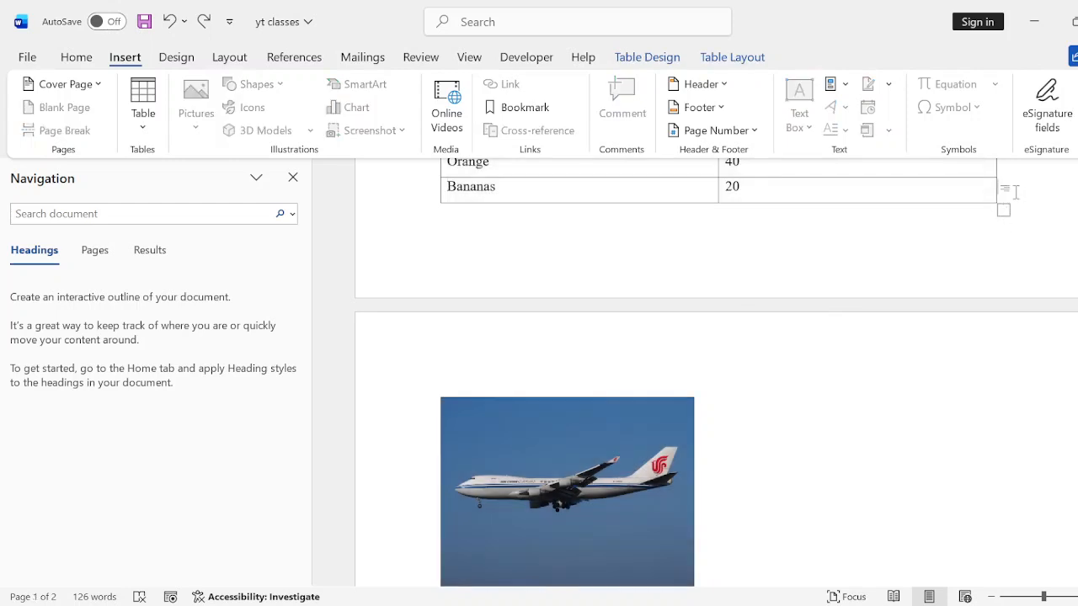
Draw a rectangle about 0.88" high by 1.63" wide below the "Adding shapes" text
click(556, 413)
scroll(772, 353, down, 3)
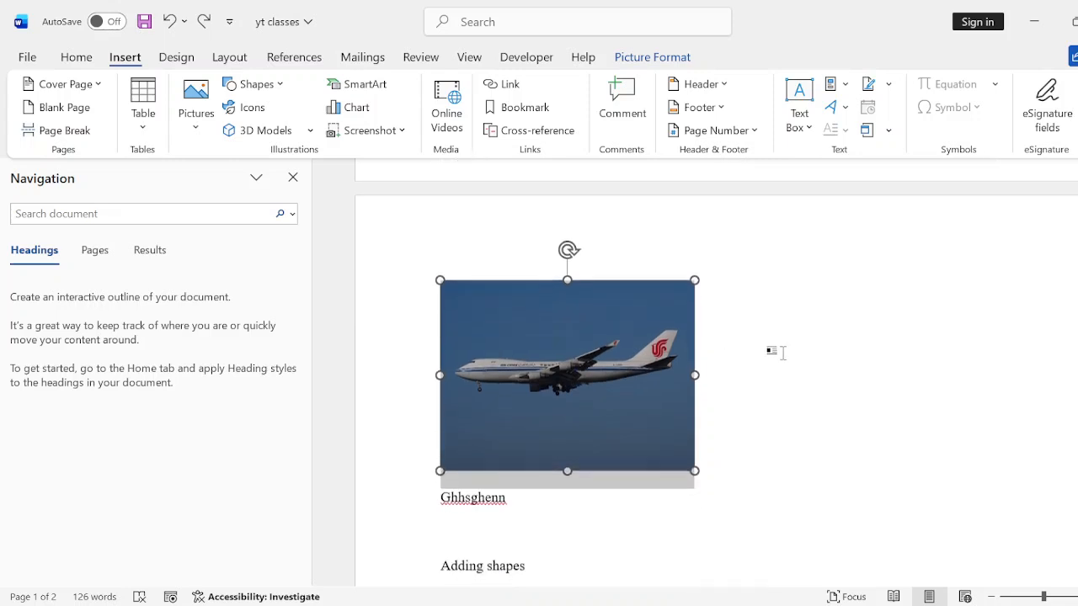
scroll(788, 353, down, 1)
click(538, 339)
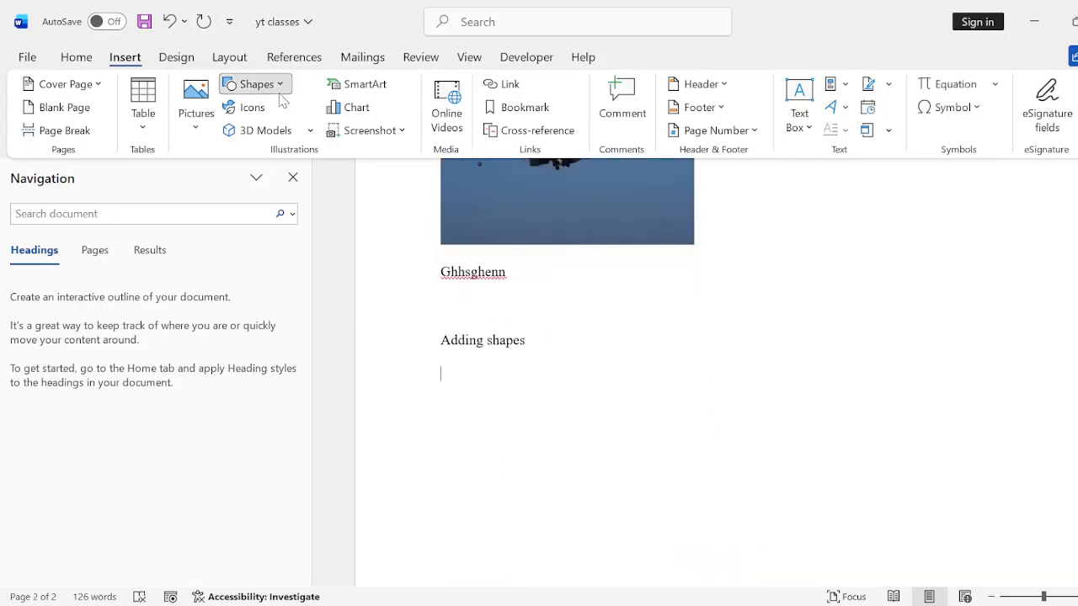
mouse_move(510, 445)
mouse_down()
mouse_move(608, 461)
mouse_move(649, 521)
mouse_up()
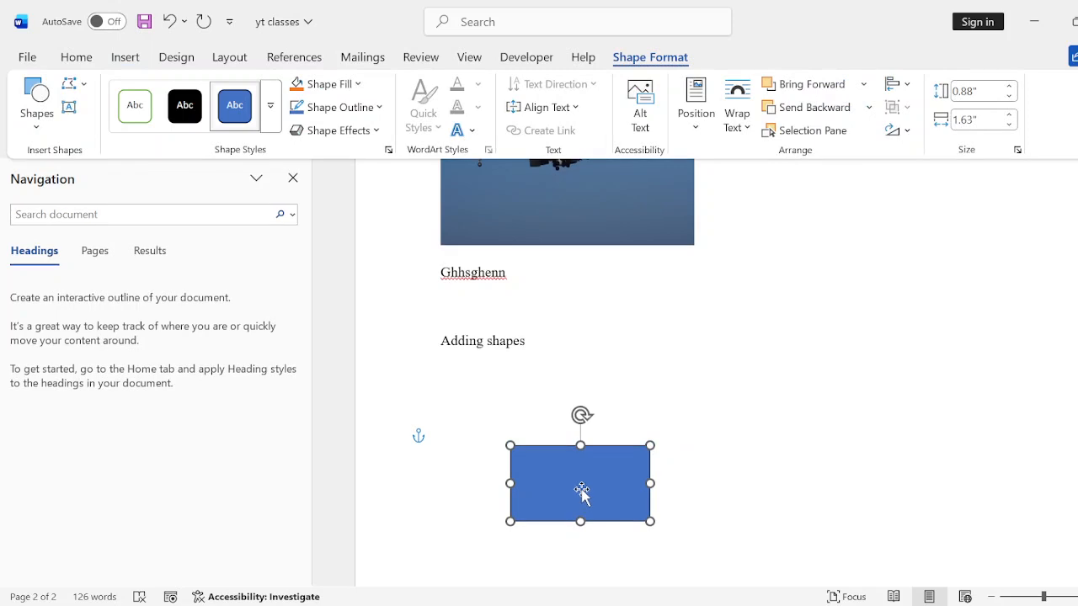
Try the black preset style on the rectangle, switch it to the green-outlined preset, and fill it light gold
click(184, 116)
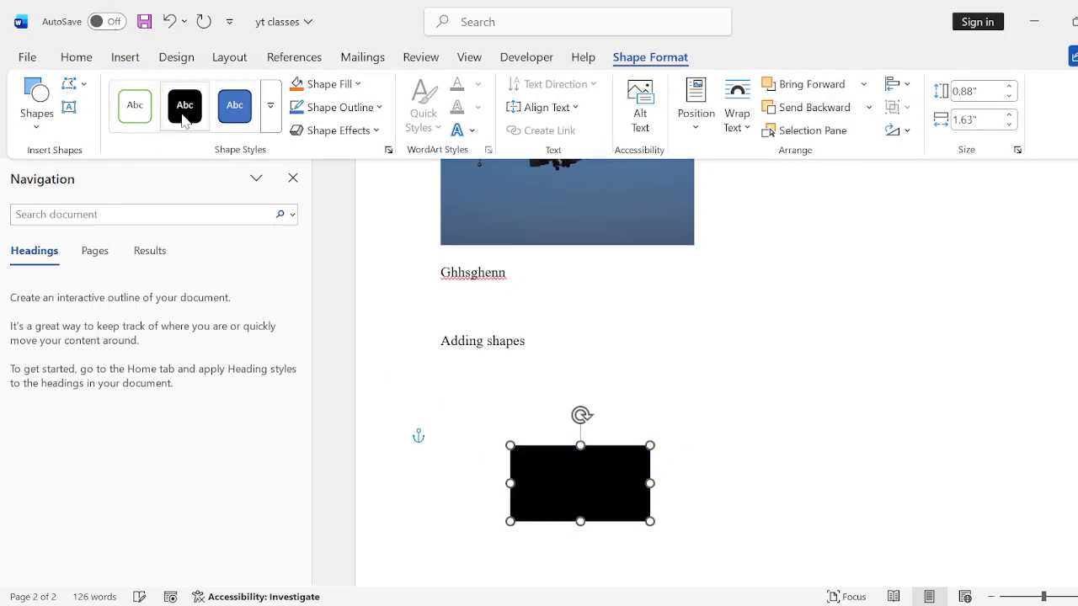
click(133, 117)
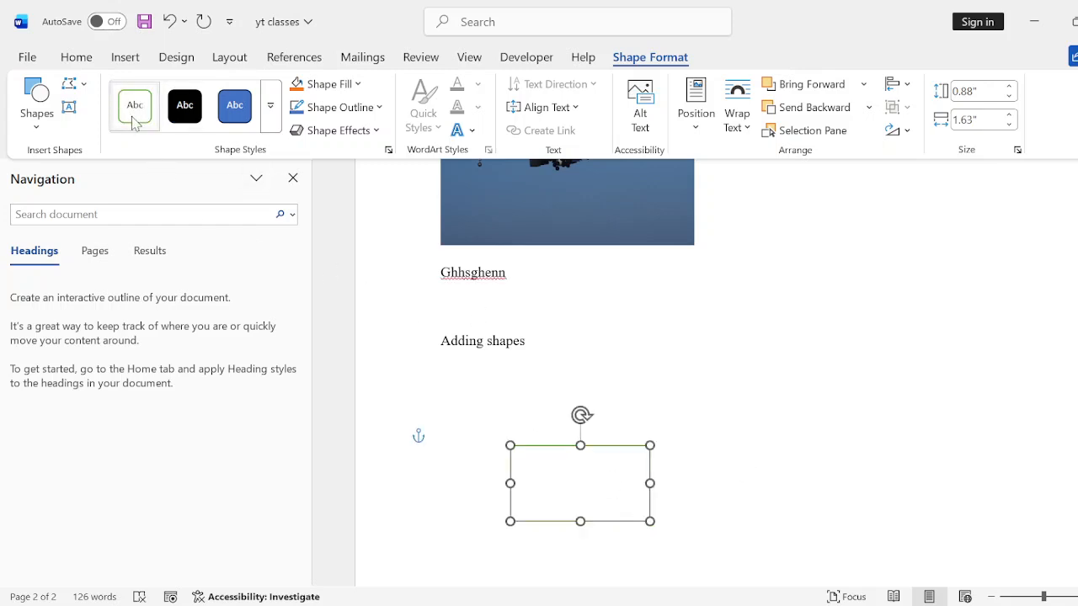
click(539, 373)
click(630, 491)
scroll(800, 458, down, 1)
click(360, 86)
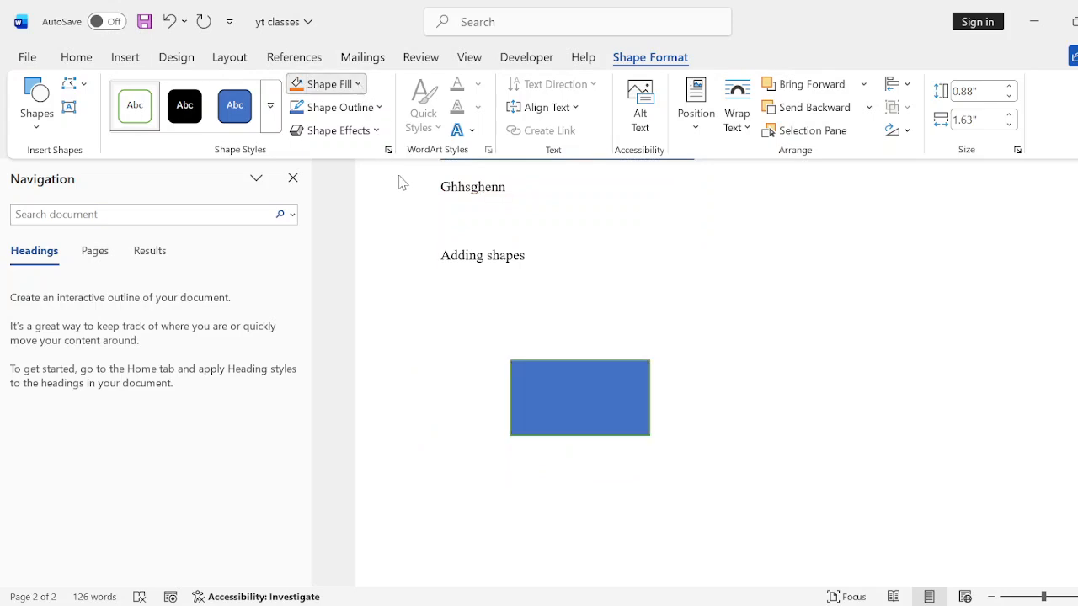
click(478, 252)
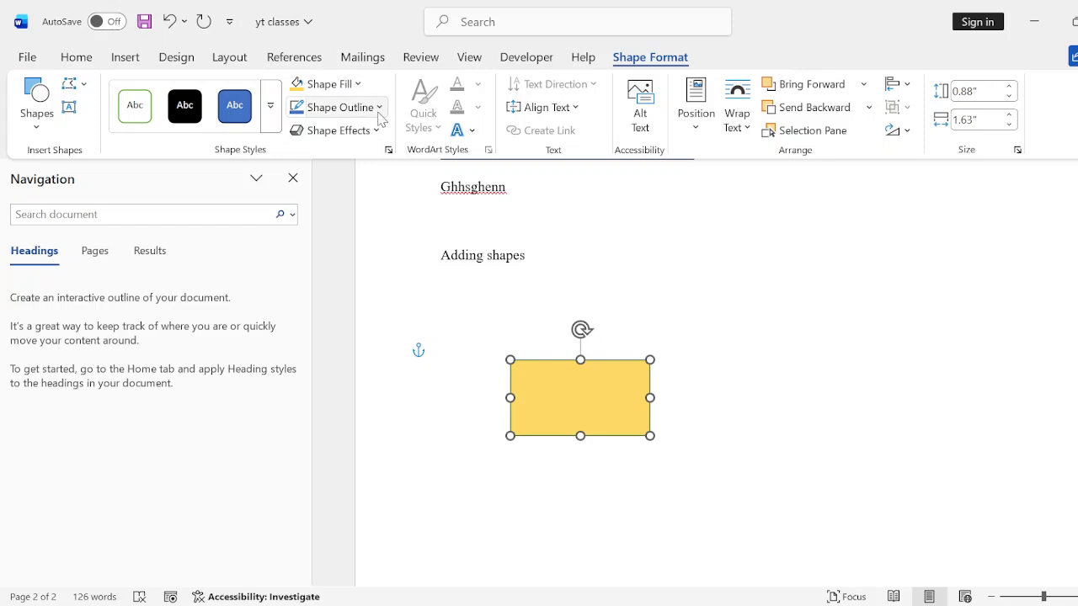
Give the rectangle an orange outline and an orange glow effect
click(423, 204)
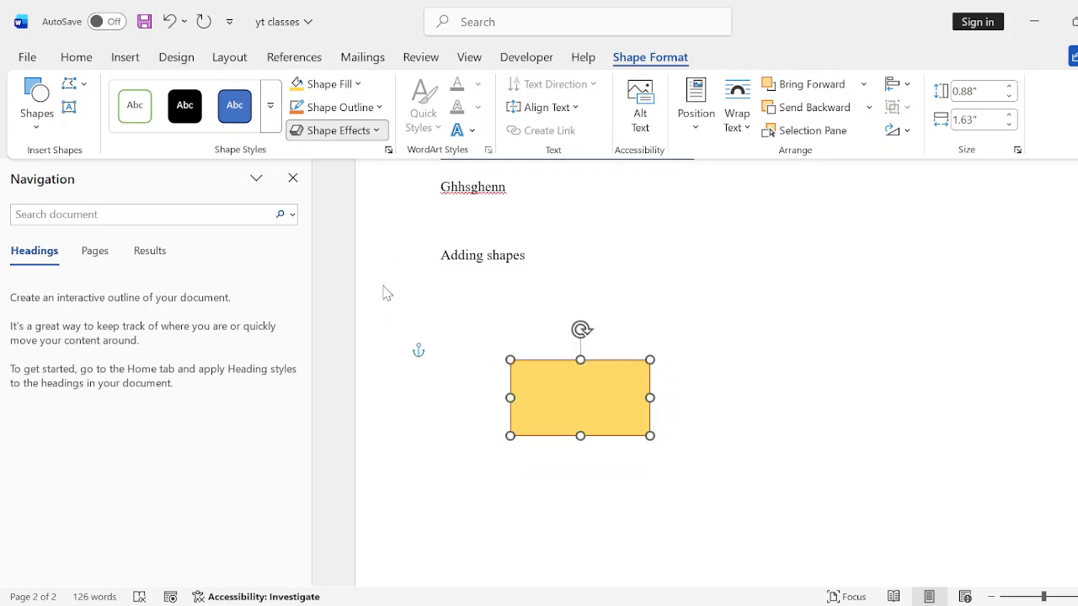
click(495, 363)
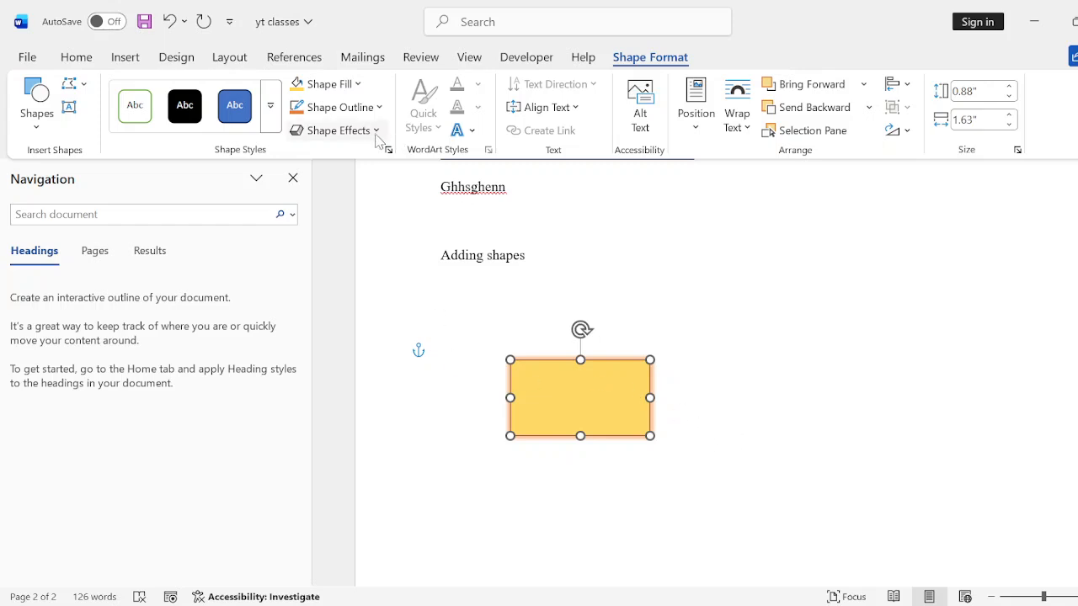
click(536, 266)
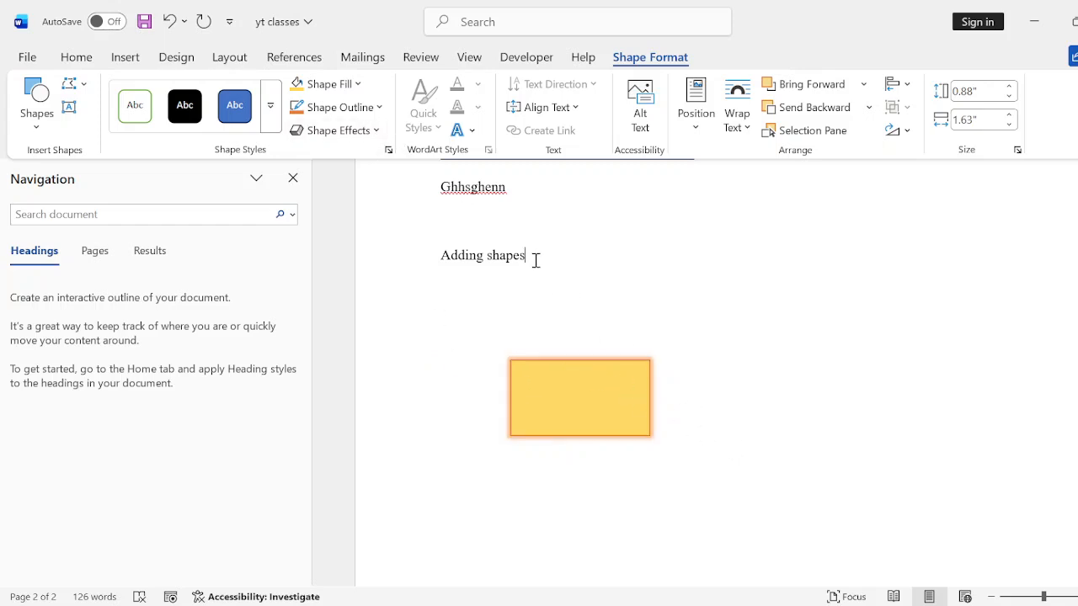
Add an empty line after "Adding shapes" and move the rectangle directly beneath that text
key(Return)
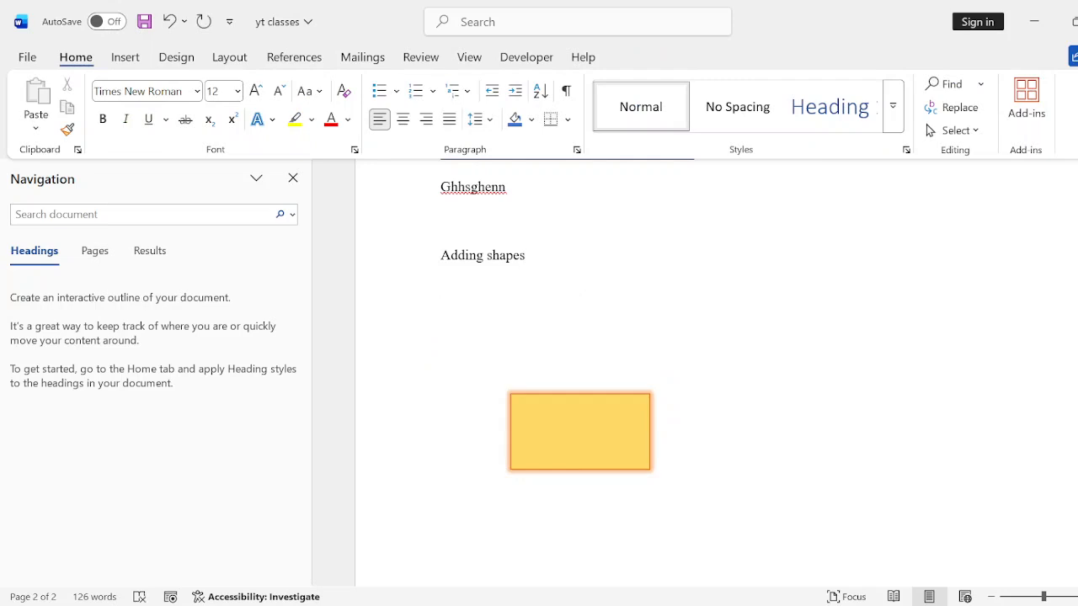
click(125, 57)
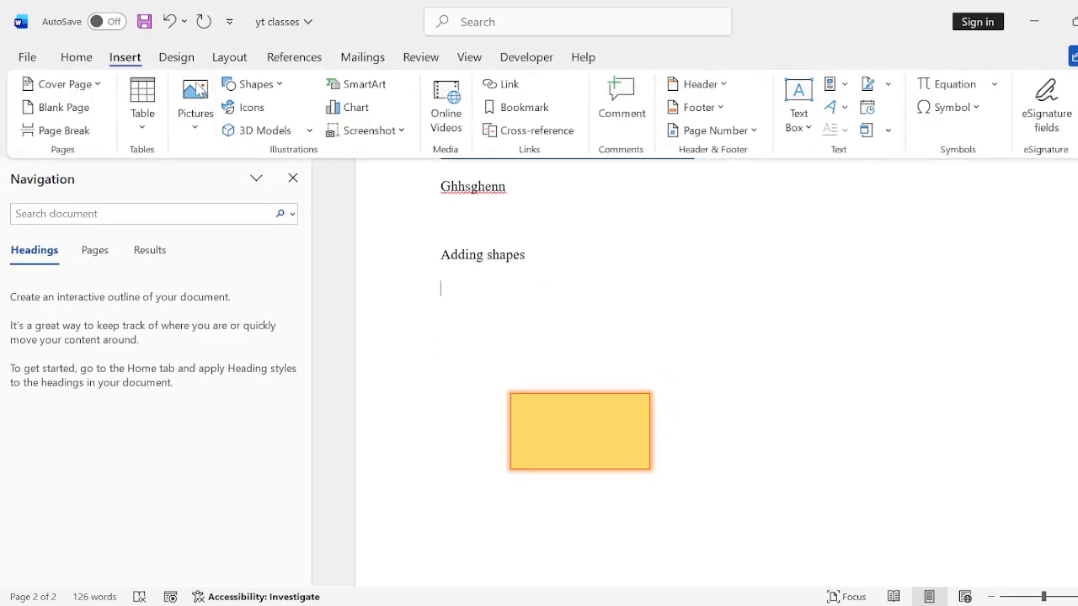
click(283, 84)
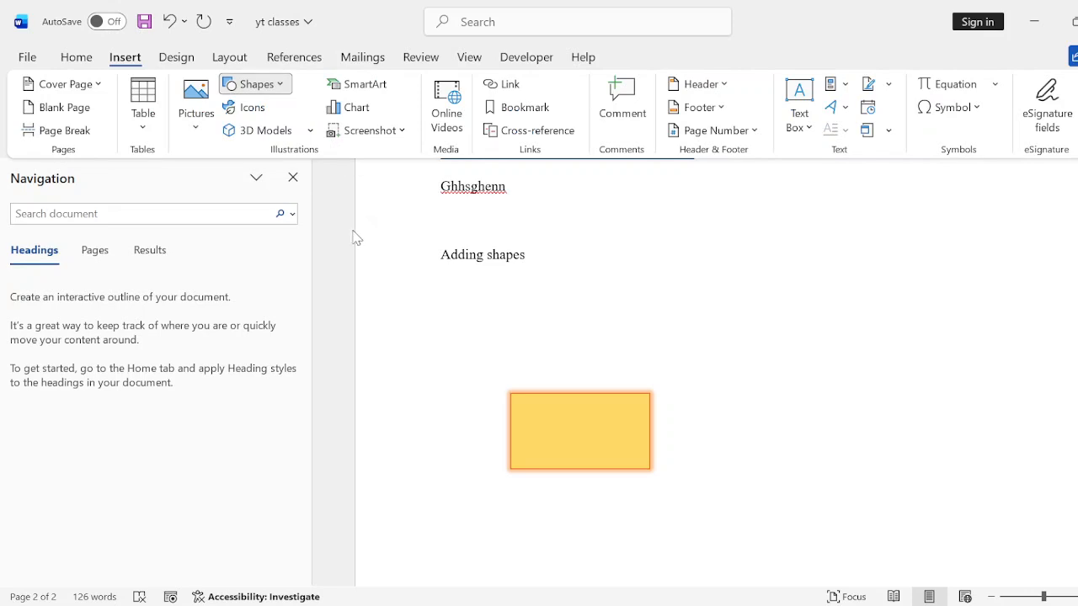
click(579, 282)
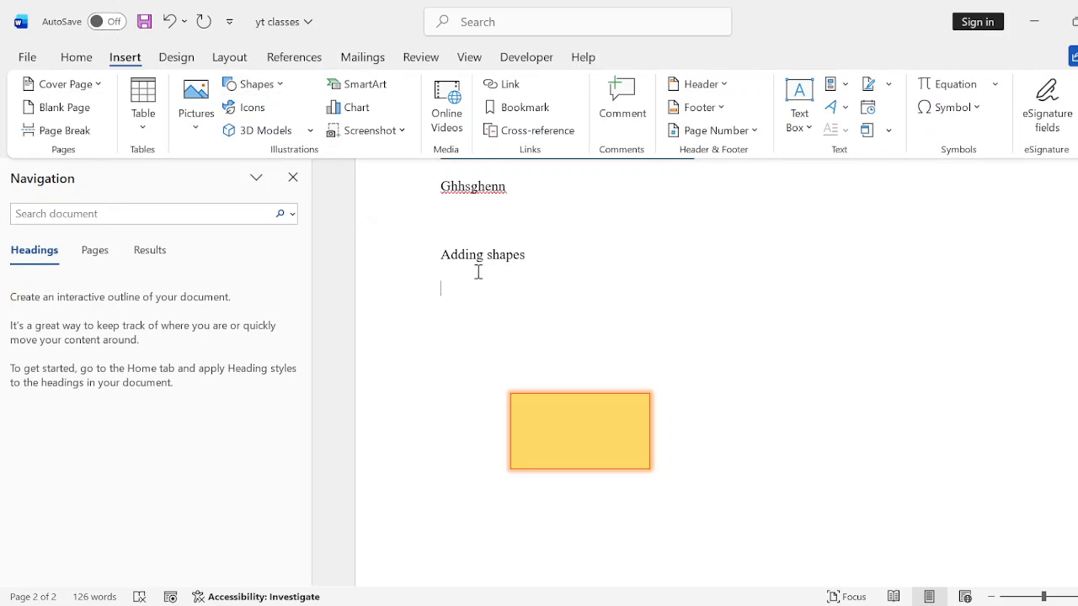
click(587, 406)
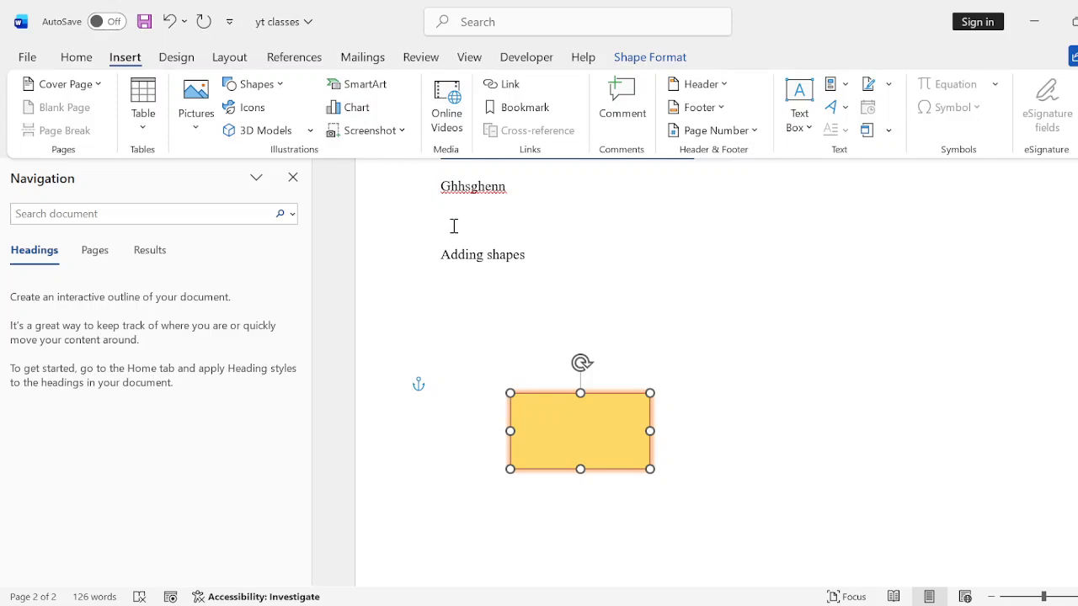
drag(589, 433, 523, 330)
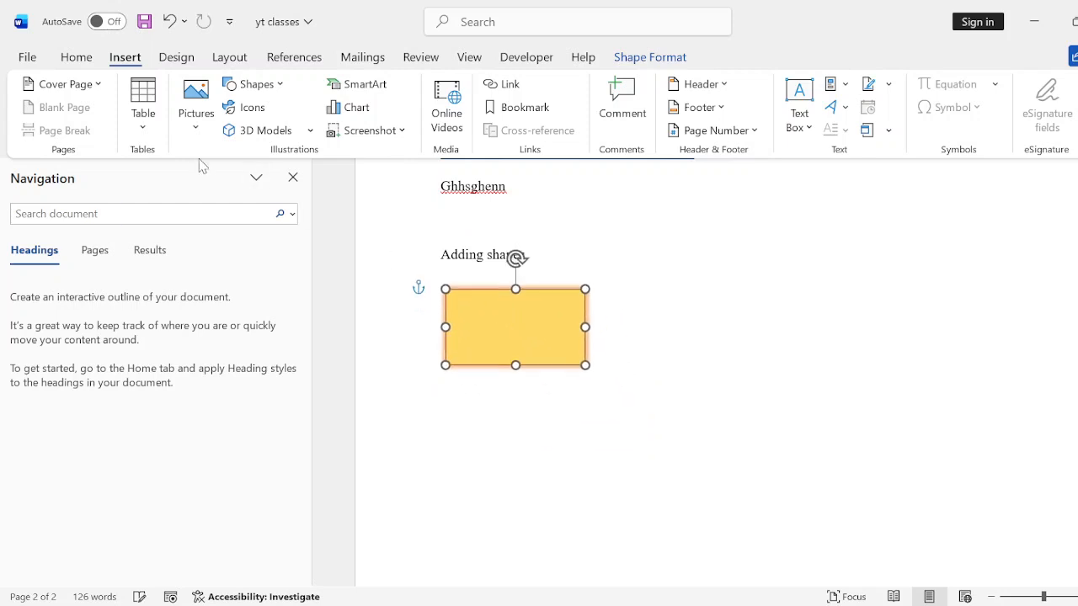
Insert a 1" by 1" curved double-arrow connector to the lower right of the rectangle and apply the orange preset line style
click(282, 85)
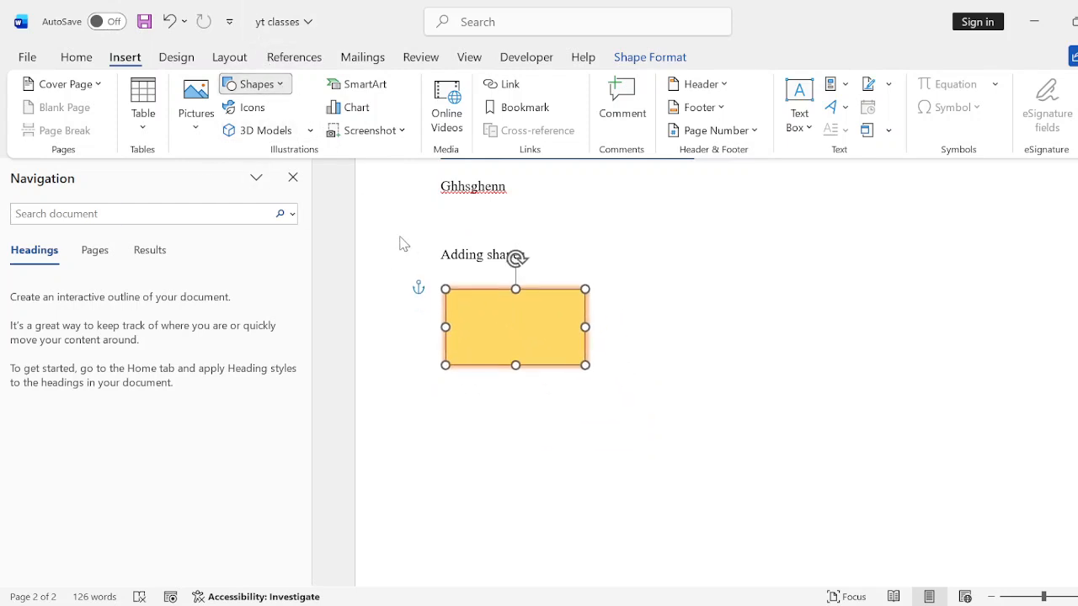
click(630, 424)
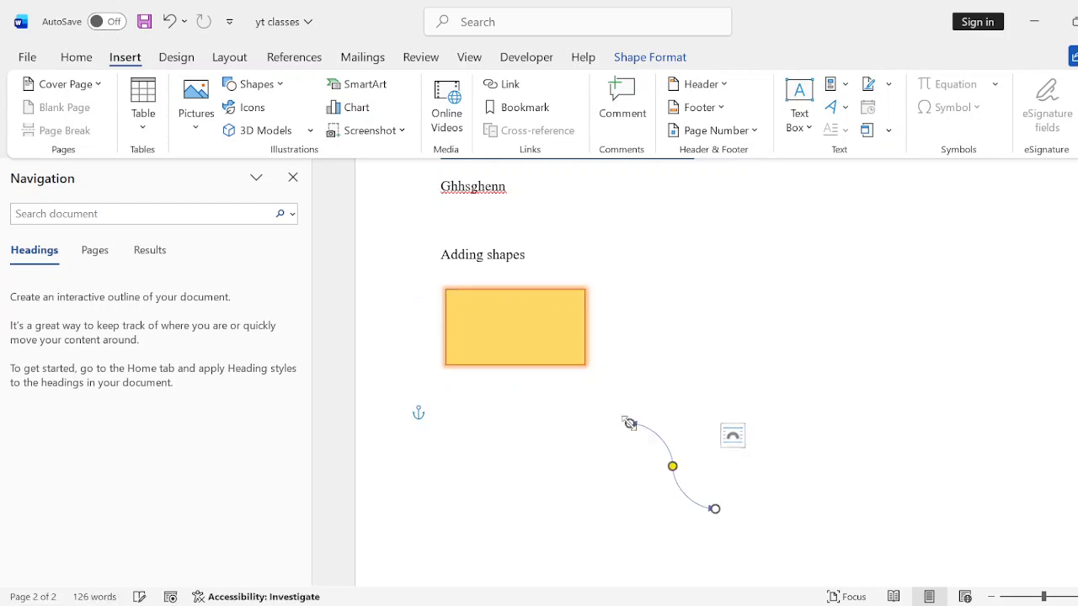
click(233, 118)
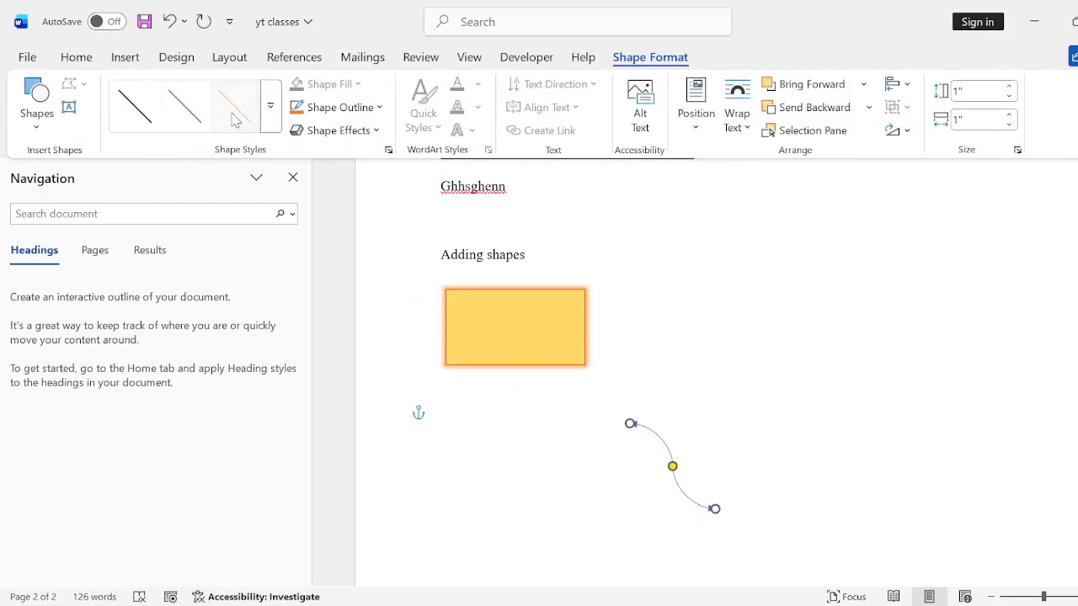
click(148, 122)
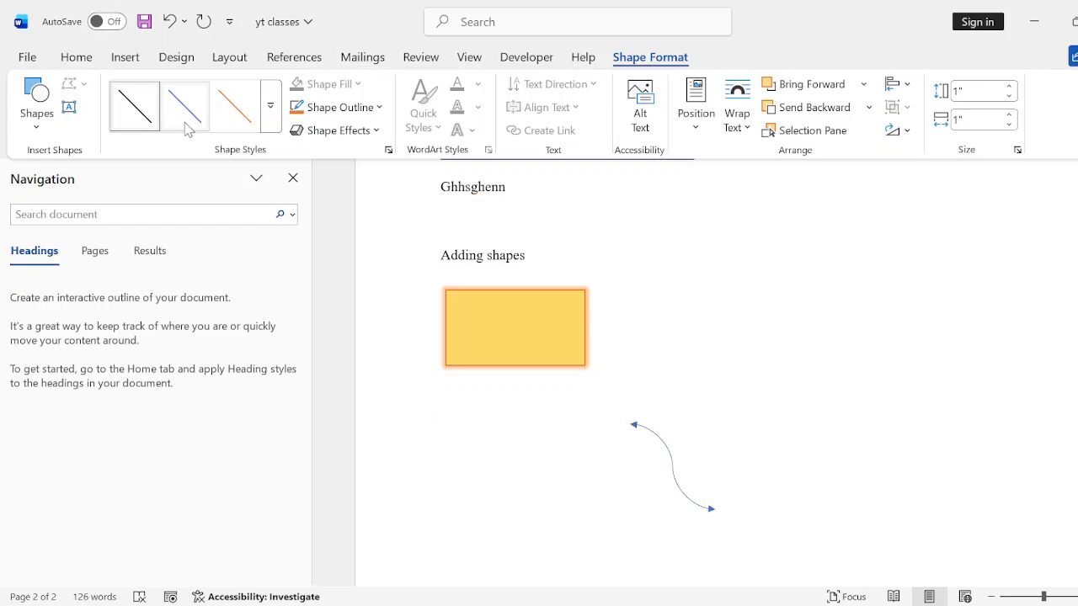
click(234, 116)
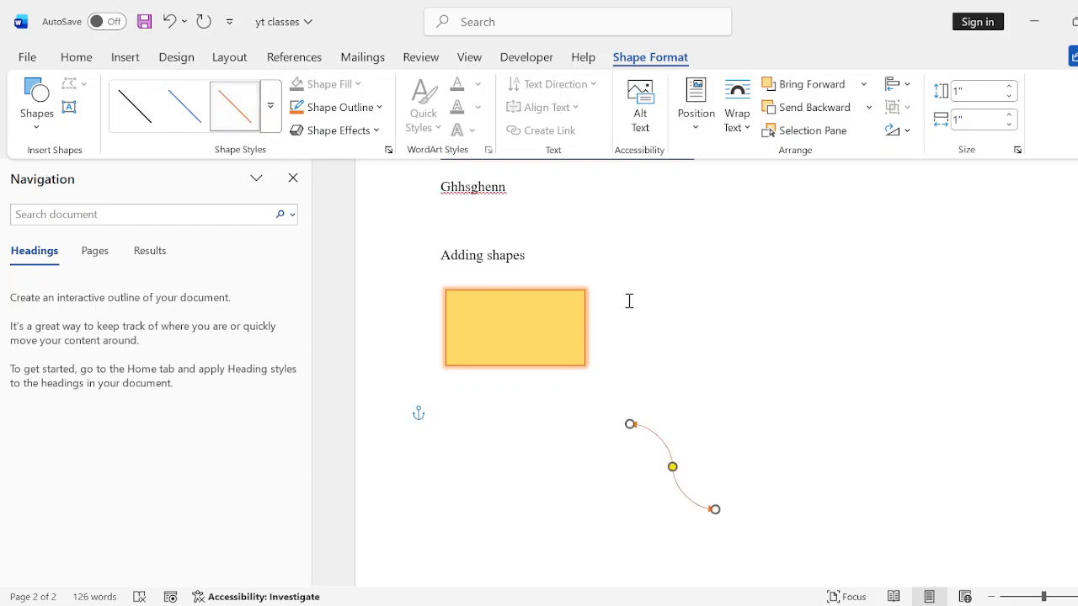
click(125, 58)
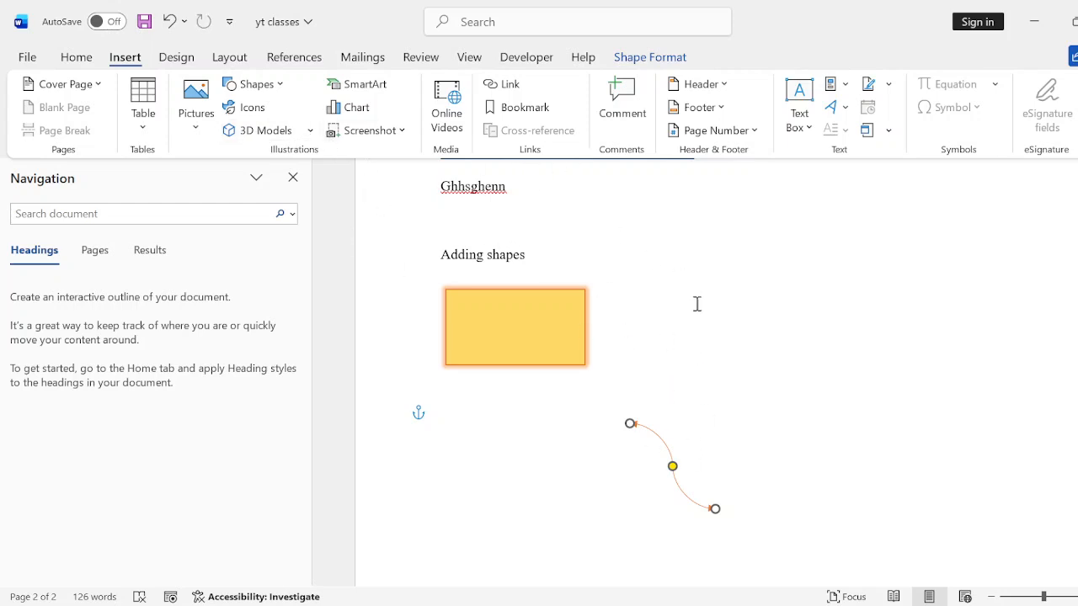
click(775, 497)
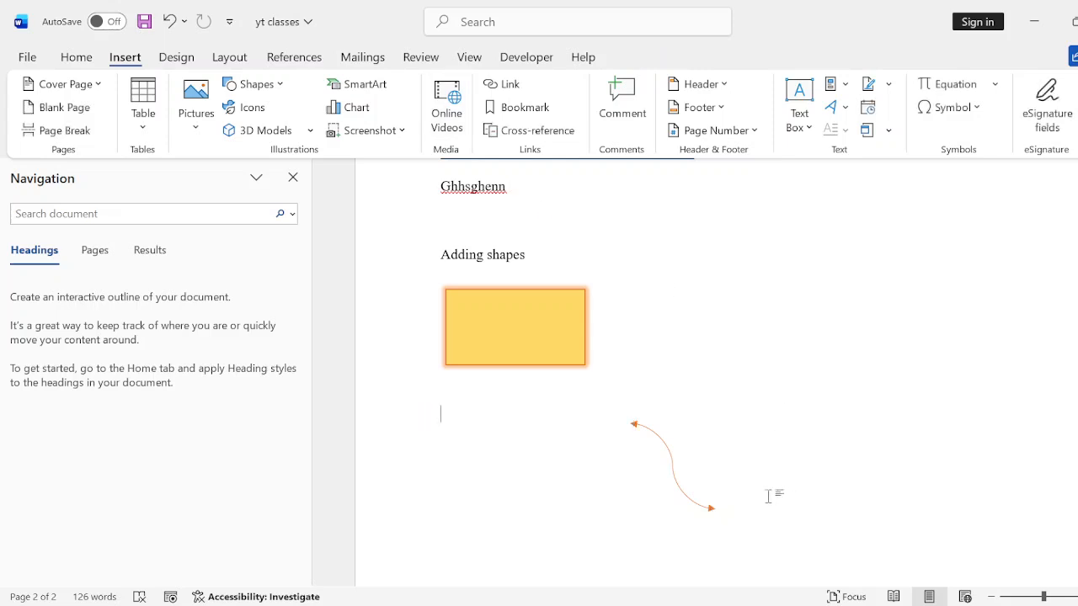
click(443, 113)
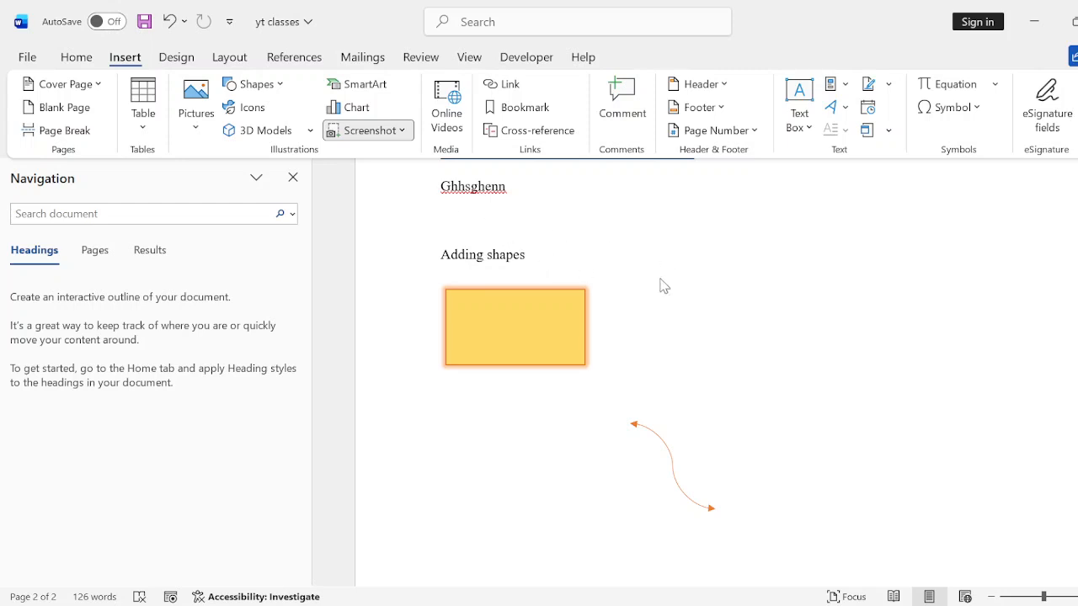
click(746, 340)
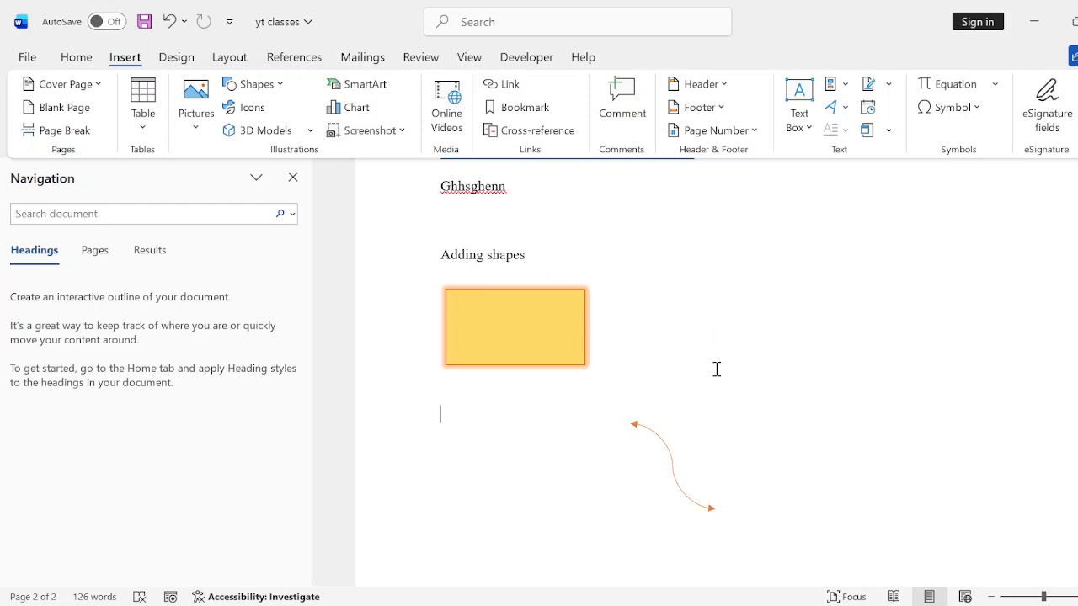